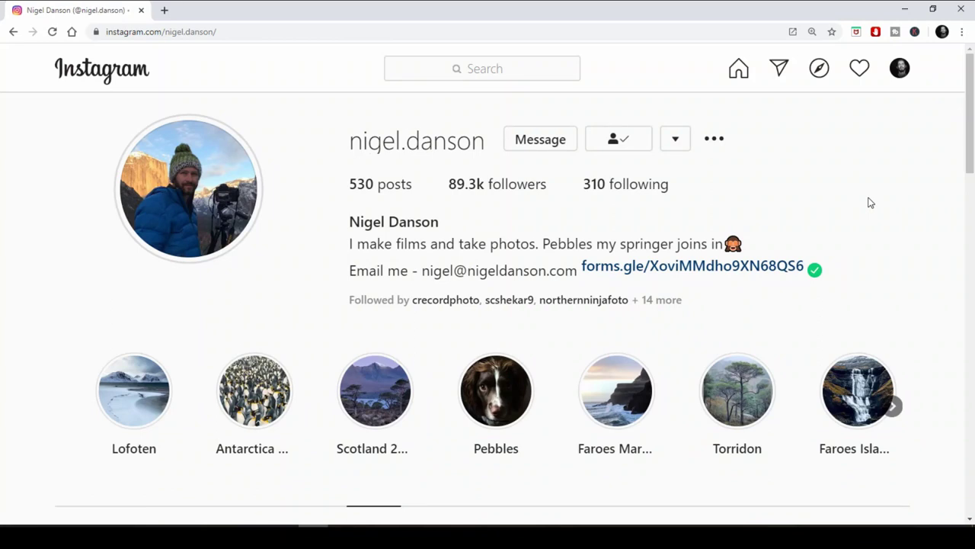
Play the photographer's stories, skip to the 'Fancy a challenge!' post and follow its files link.
{"action": "left_click", "coordinate": [233, 190]}
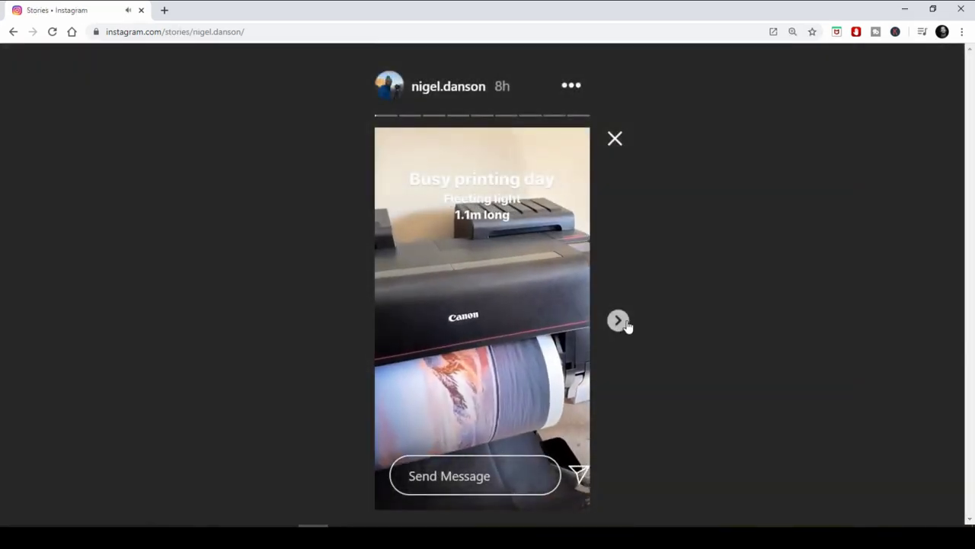
{"action": "left_click", "coordinate": [625, 323]}
{"action": "left_click", "coordinate": [625, 323]}
{"action": "left_click", "coordinate": [626, 323]}
{"action": "left_click", "coordinate": [626, 323]}
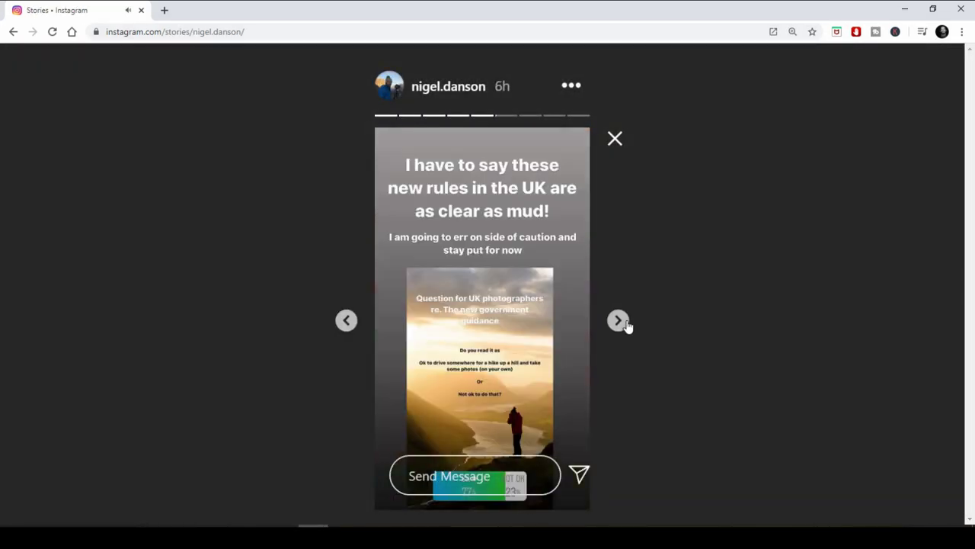
{"action": "left_click", "coordinate": [627, 325]}
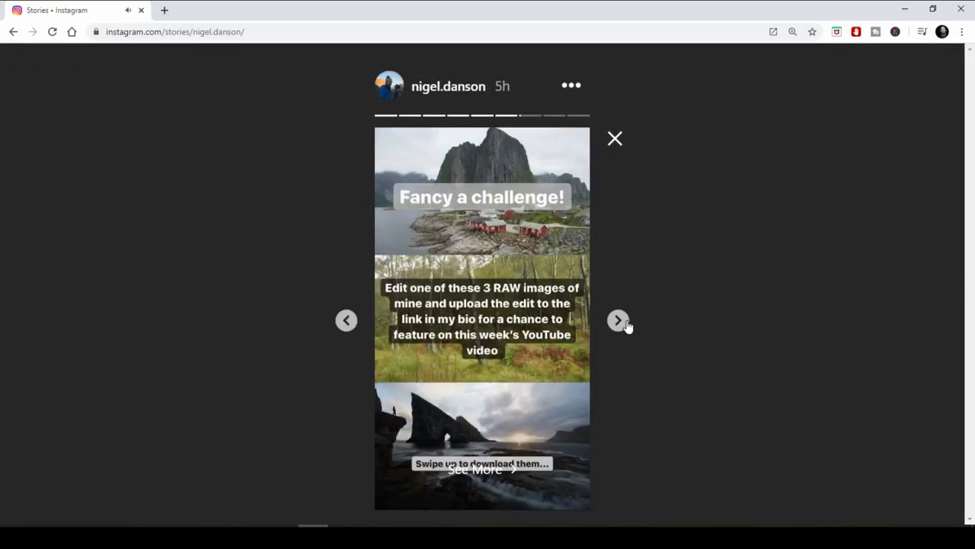
{"action": "left_click", "coordinate": [495, 466]}
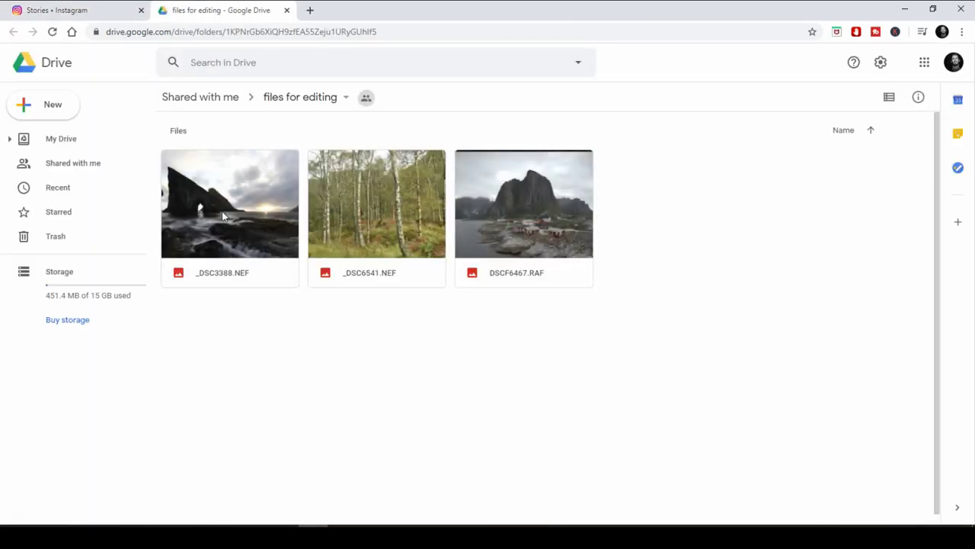
Download _DSC3388.NEF, preview the forest and mountain village images, then return to the sea arch.
{"action": "left_click", "coordinate": [222, 216]}
{"action": "double_click", "coordinate": [223, 216]}
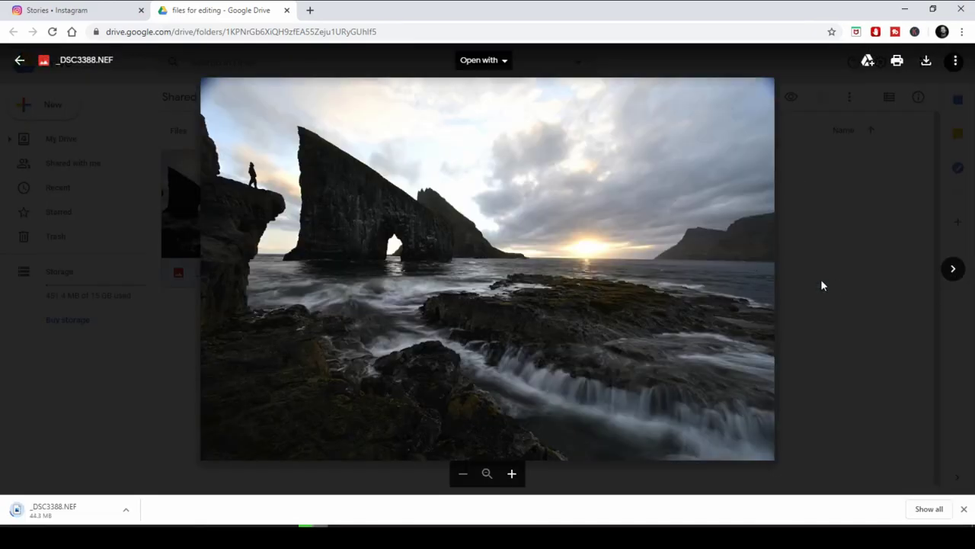
{"action": "left_click", "coordinate": [952, 279]}
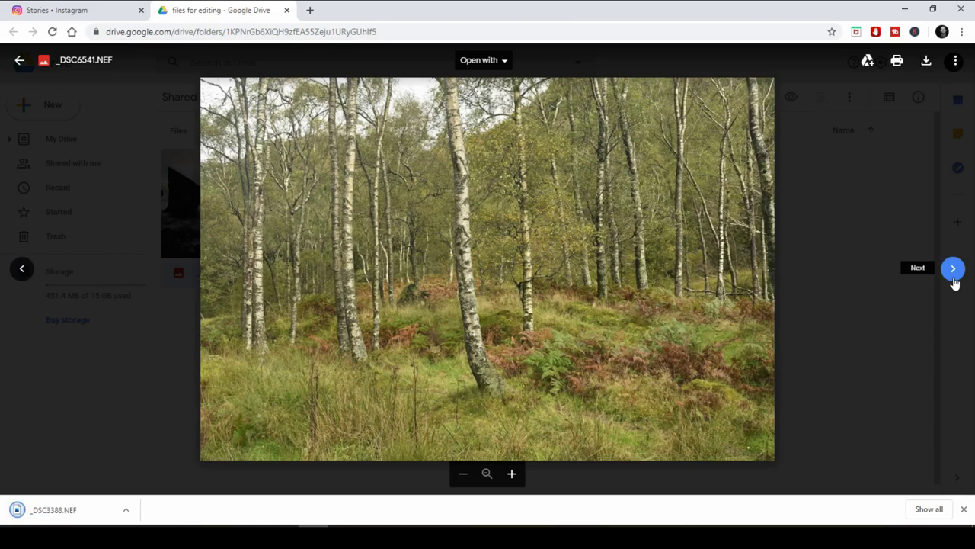
{"action": "left_click", "coordinate": [953, 279]}
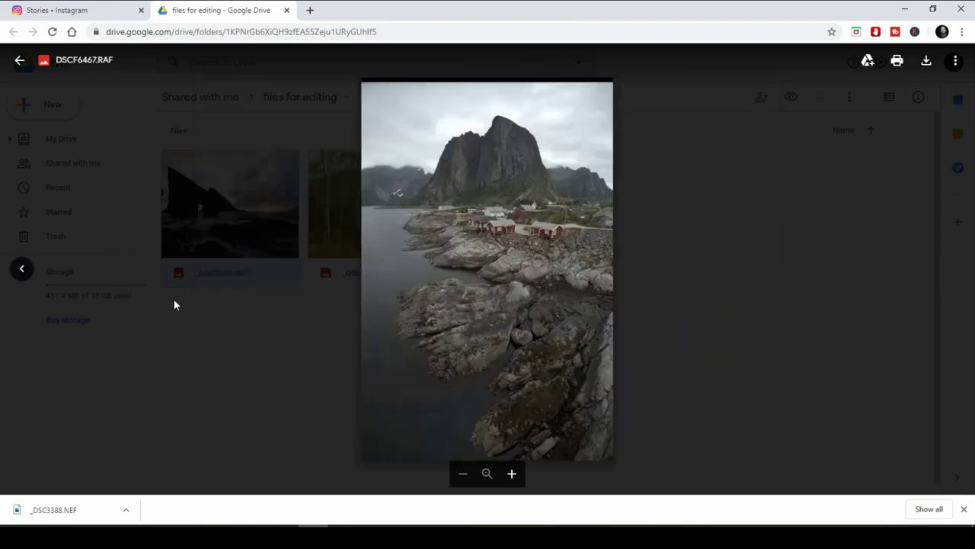
{"action": "left_click", "coordinate": [21, 268]}
{"action": "left_click", "coordinate": [24, 272]}
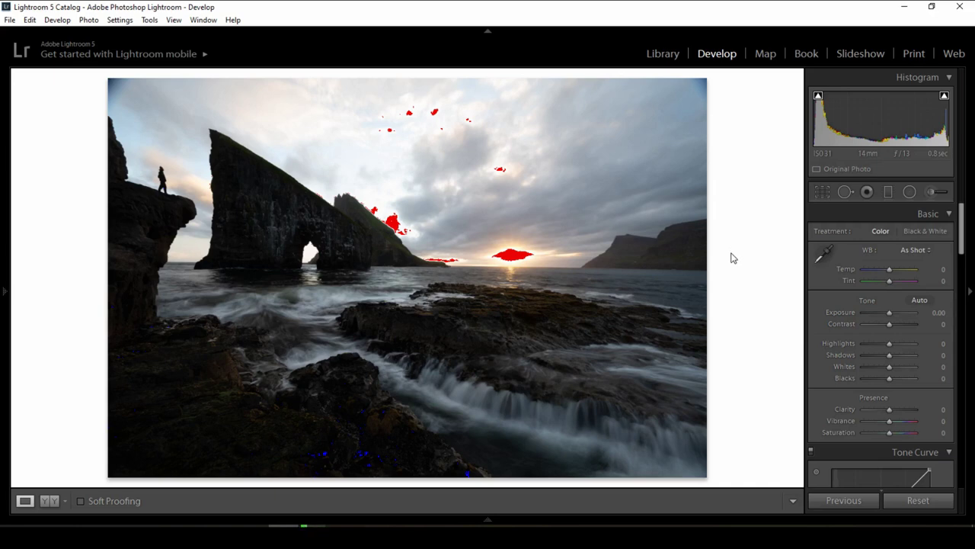
Straighten the sea-arch photo by −0.79° along the horizon with the Crop Overlay's Straighten tool.
{"action": "left_click", "coordinate": [823, 195]}
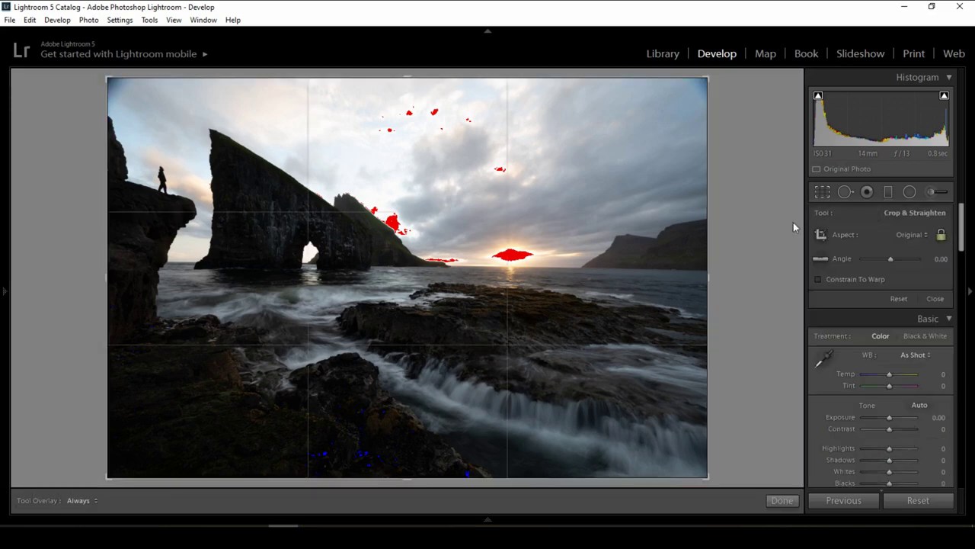
{"action": "left_click", "coordinate": [822, 263]}
{"action": "left_click_drag", "start_coordinate": [698, 269], "coordinate": [81, 260]}
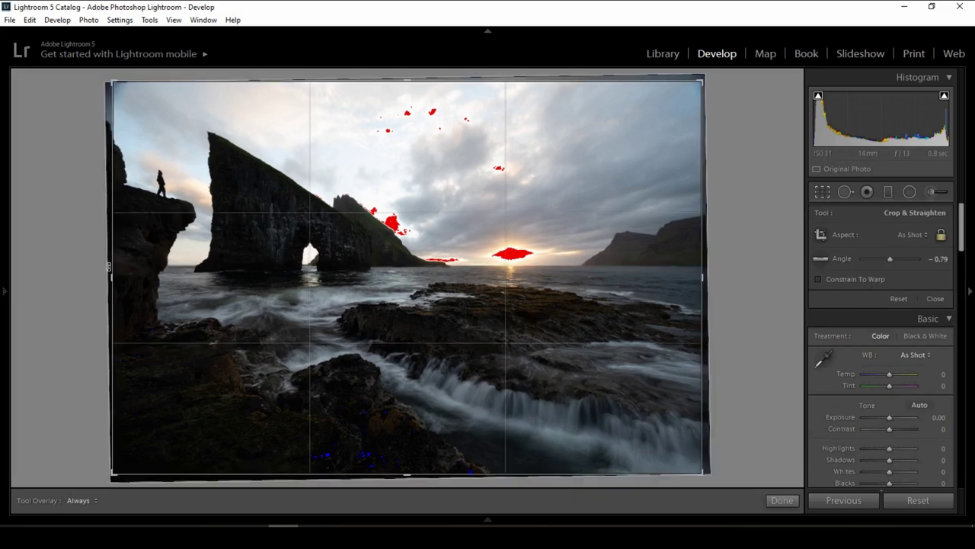
{"action": "left_click", "coordinate": [783, 501]}
{"action": "left_click_drag", "start_coordinate": [973, 223], "coordinate": [973, 384]}
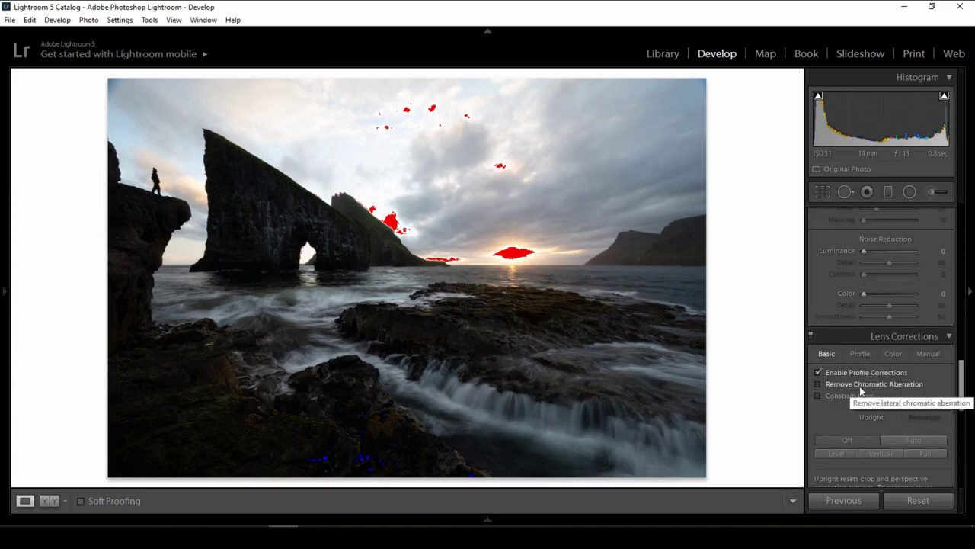
Set Highlights to −50, Shadows to +60 and Contrast to about +43 in the Basic panel.
{"action": "scroll", "coordinate": [860, 381], "scroll_direction": "up", "scroll_amount": 8}
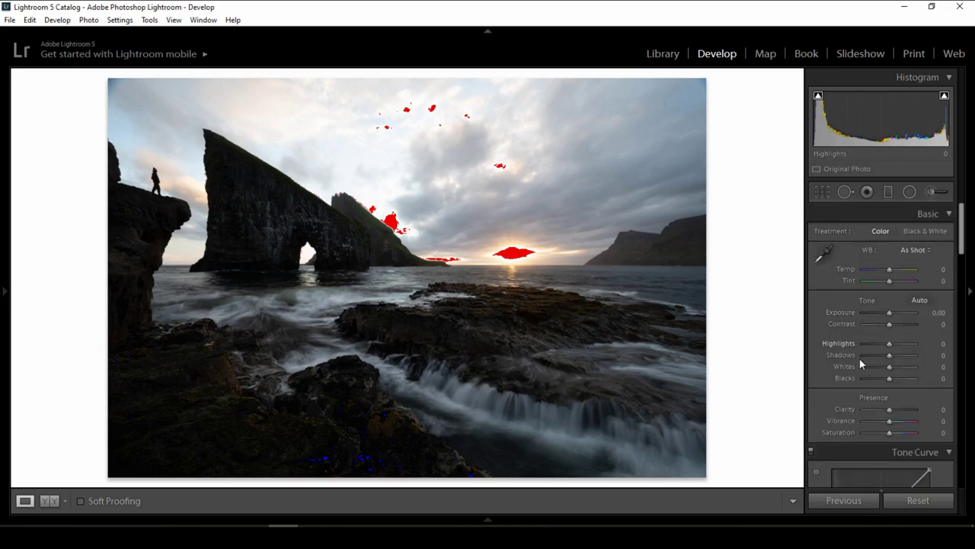
{"action": "left_click_drag", "start_coordinate": [878, 345], "coordinate": [875, 344]}
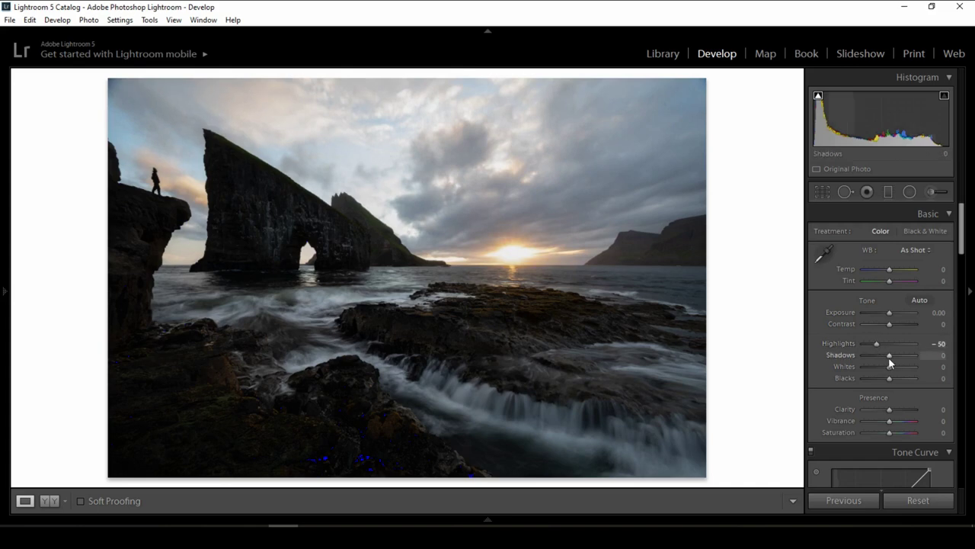
{"action": "left_click_drag", "start_coordinate": [889, 356], "coordinate": [930, 365]}
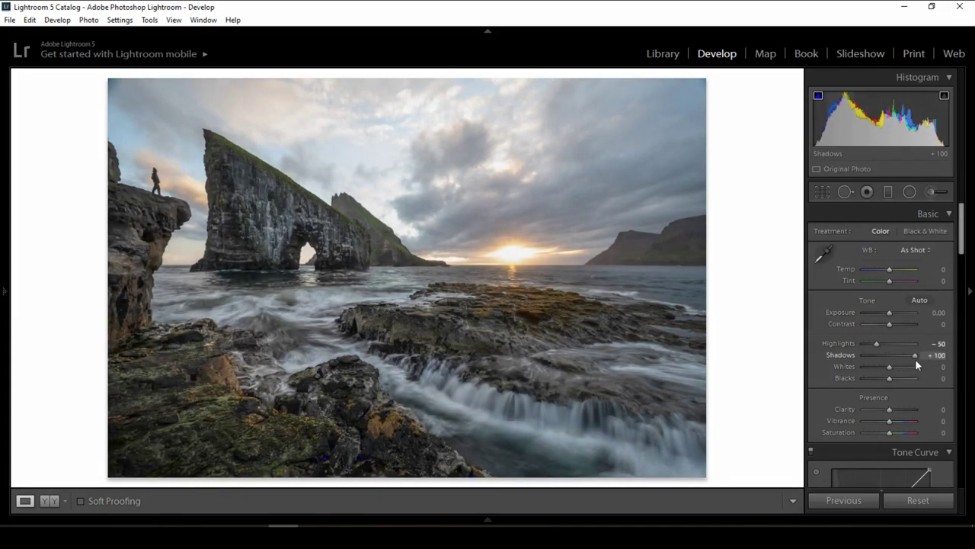
{"action": "left_click_drag", "start_coordinate": [916, 357], "coordinate": [905, 361]}
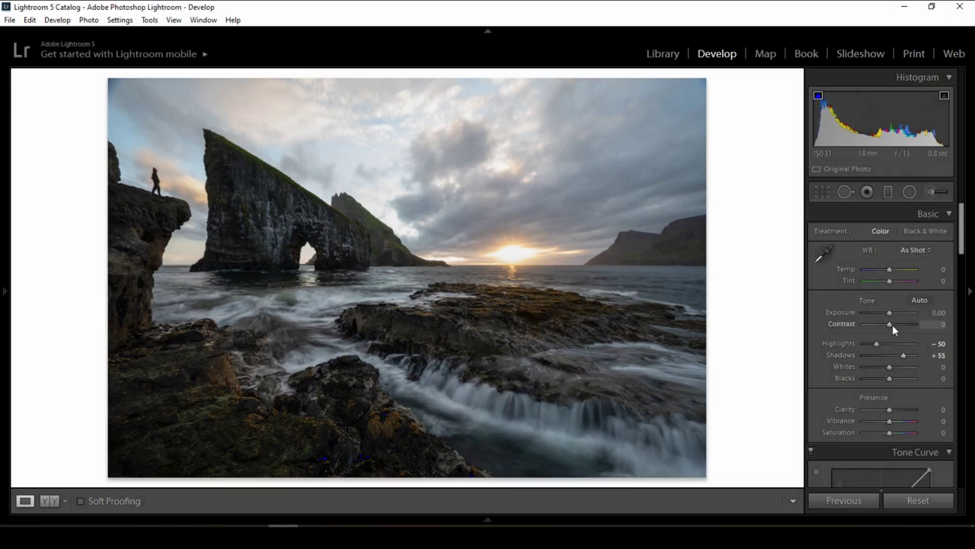
{"action": "left_click_drag", "start_coordinate": [893, 324], "coordinate": [904, 324]}
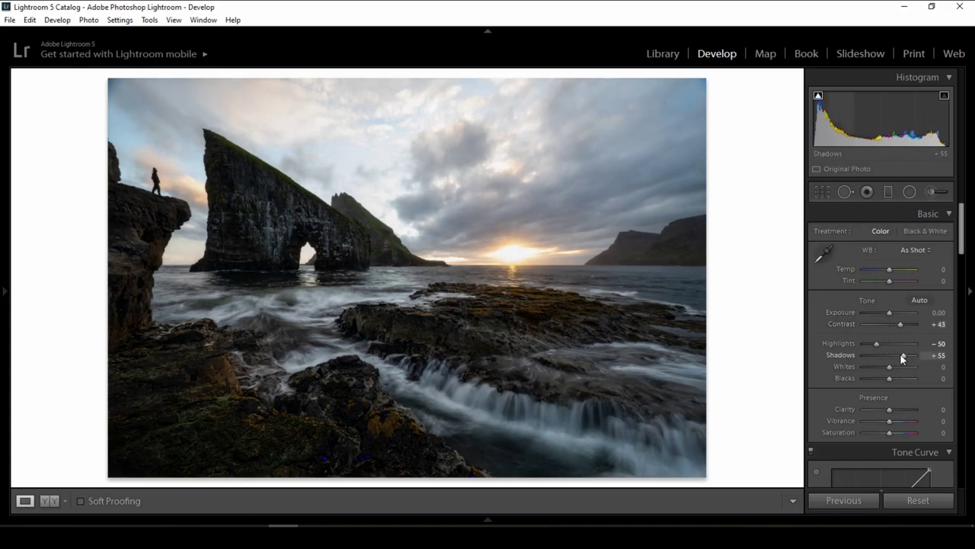
{"action": "left_click_drag", "start_coordinate": [902, 355], "coordinate": [903, 357]}
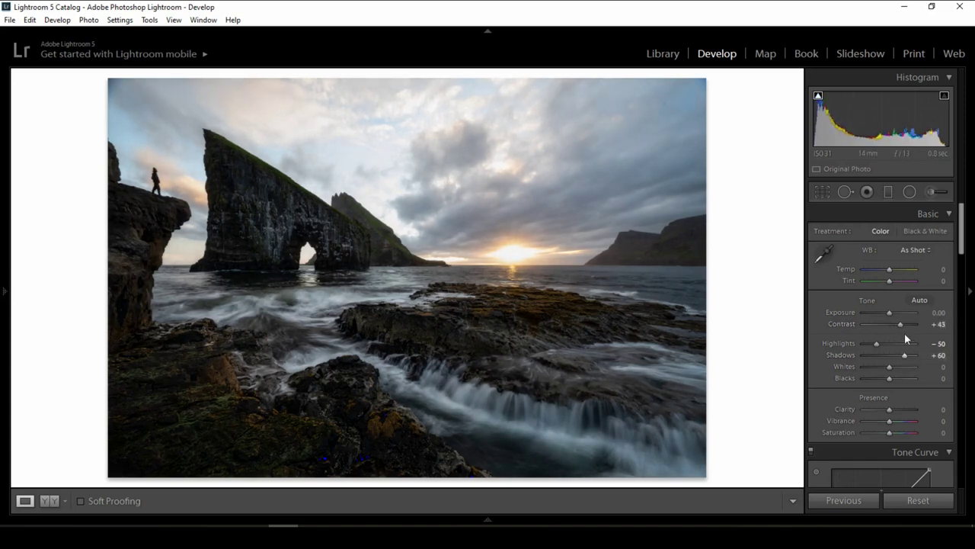
Raise Exposure to +0.40 and set Whites to +12 while watching the clipping mask.
{"action": "left_click", "coordinate": [937, 312]}
{"action": "key", "text": "Up"}
{"action": "key", "text": "Up"}
{"action": "key", "text": "Up"}
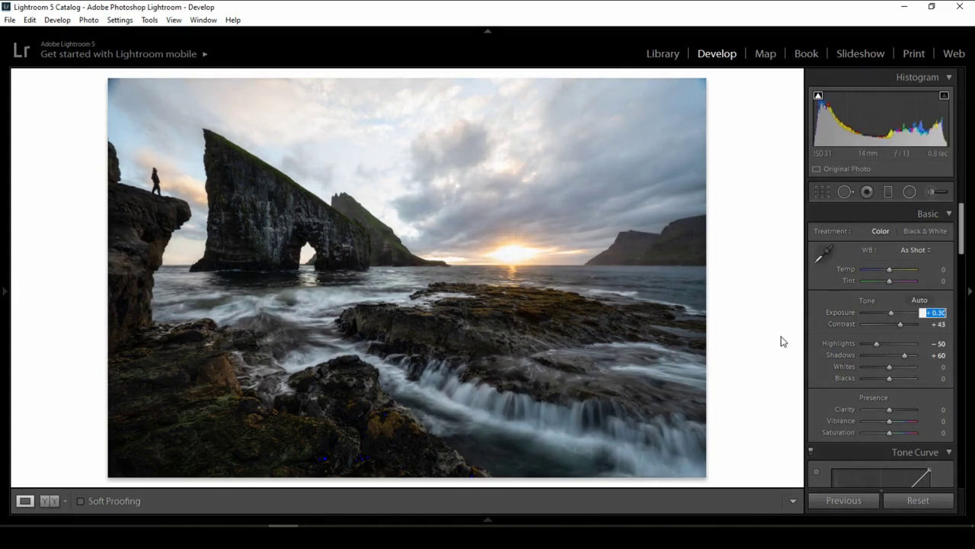
{"action": "key", "text": "Up"}
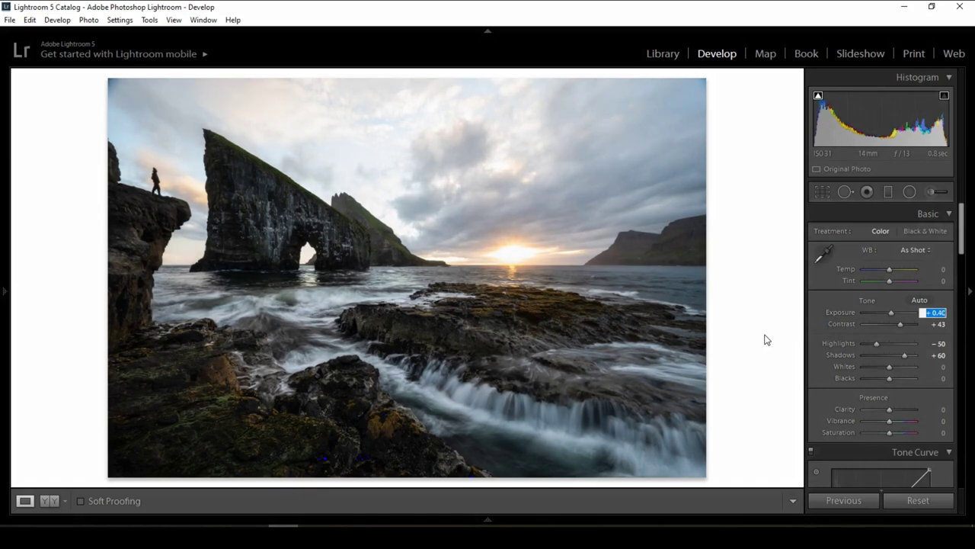
{"action": "key", "text": "Return"}
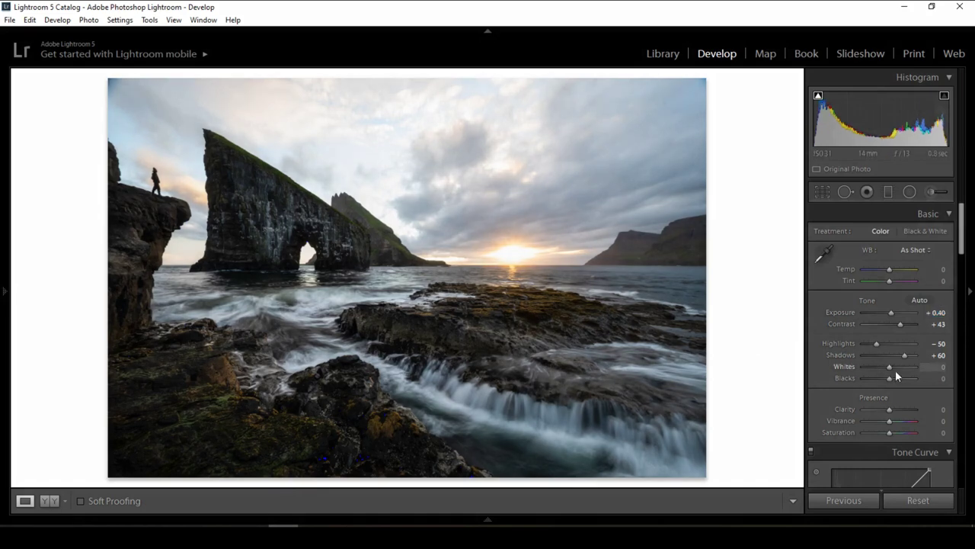
{"action": "left_click_drag", "start_coordinate": [887, 366], "coordinate": [893, 369], "text": "alt"}
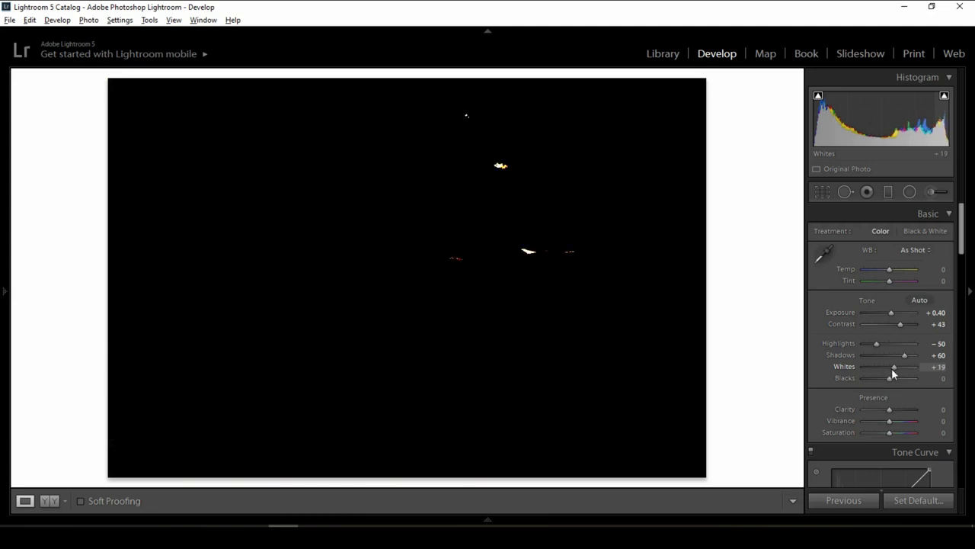
{"action": "left_click_drag", "start_coordinate": [892, 368], "coordinate": [888, 379]}
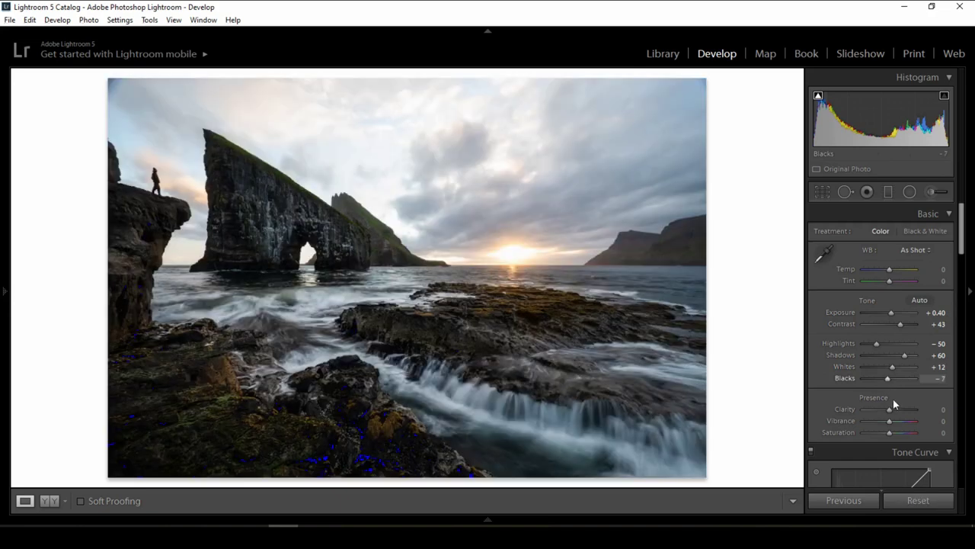
Set Clarity to −10 and Vibrance to +20 in the Presence section.
{"action": "left_click", "coordinate": [941, 410]}
{"action": "type", "text": "-2"}
{"action": "key", "text": "Return"}
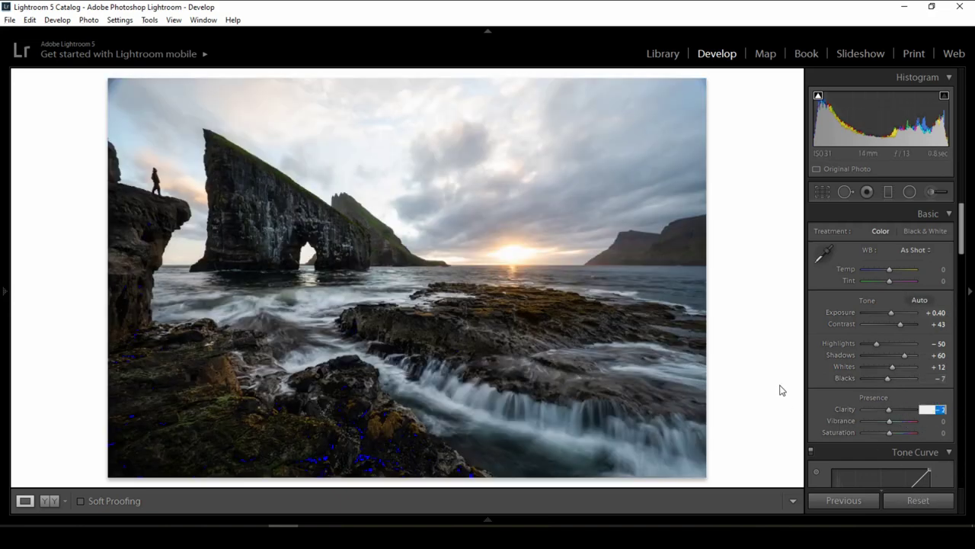
{"action": "key", "text": "Down"}
{"action": "key", "text": "Down"}
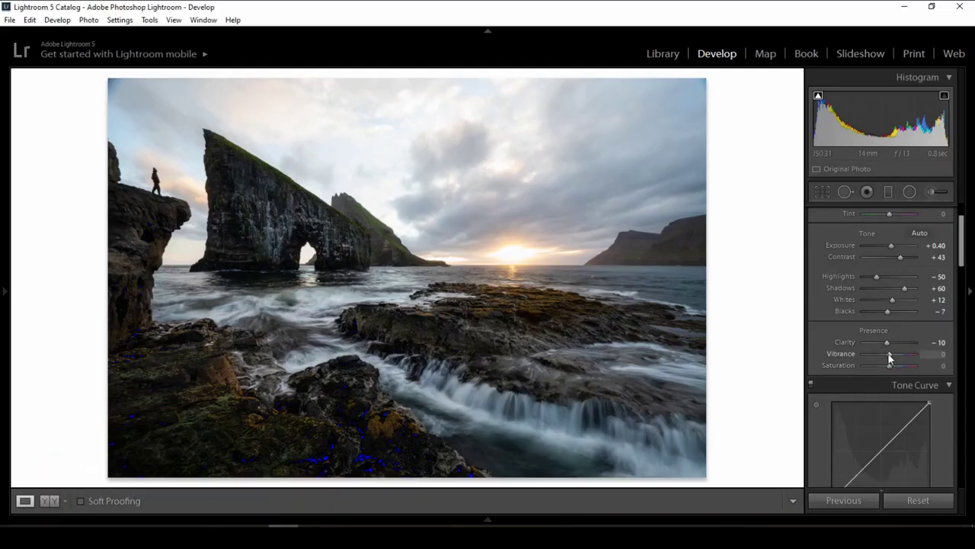
{"action": "left_click_drag", "start_coordinate": [892, 353], "coordinate": [893, 357]}
{"action": "left_click", "coordinate": [936, 353]}
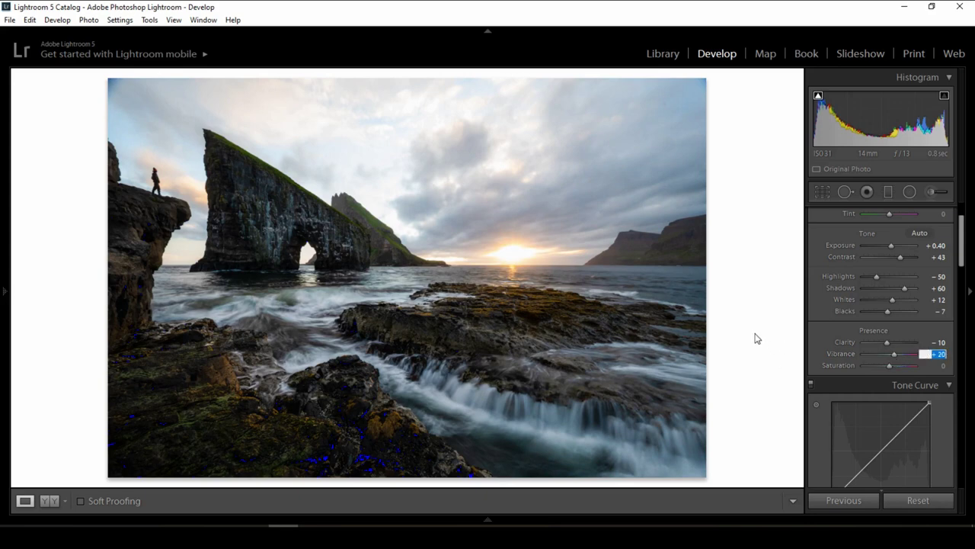
{"action": "key", "text": "Return"}
Lower Highlights to −62 with the arrow keys.
{"action": "key", "text": "Down"}
{"action": "key", "text": "Down"}
{"action": "key", "text": "Down"}
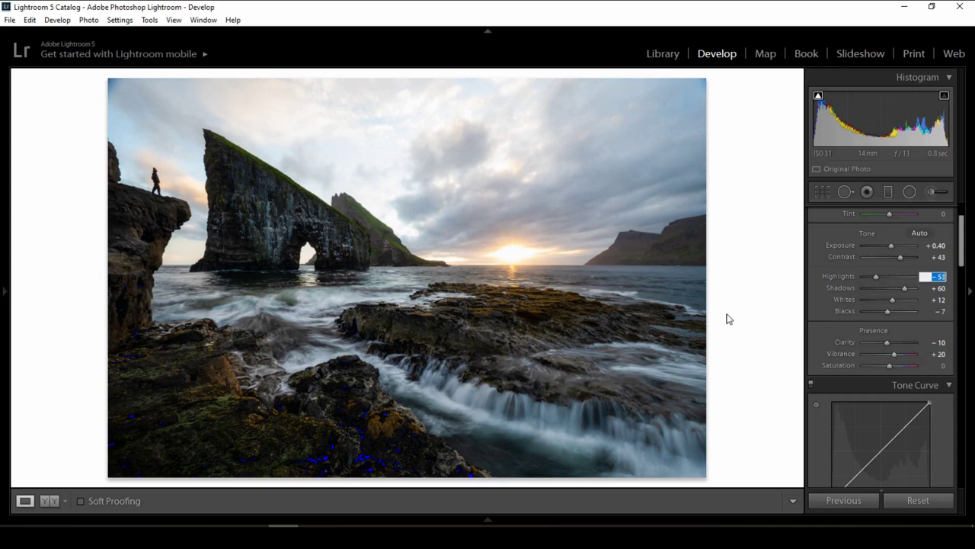
{"action": "key", "text": "Down"}
{"action": "key", "text": "Down"}
{"action": "key", "text": "Down"}
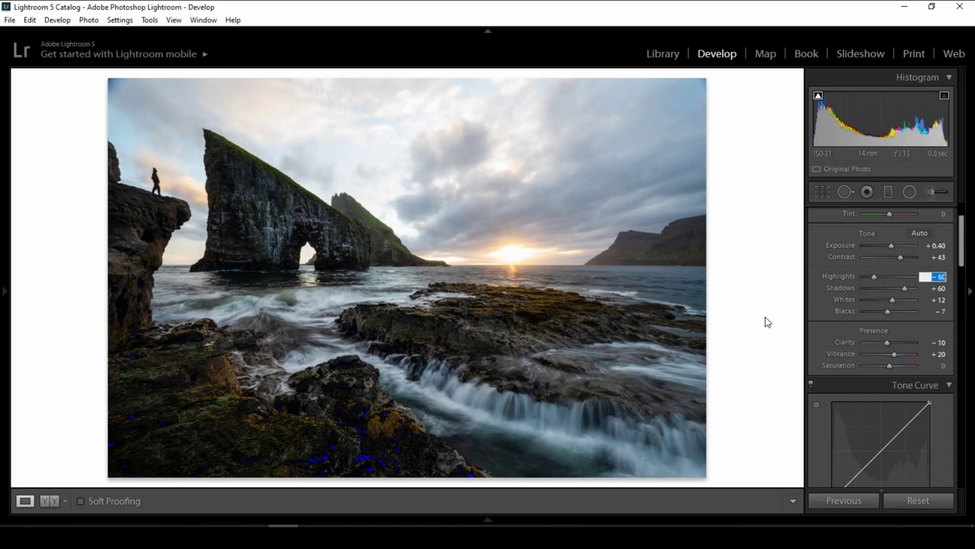
{"action": "key", "text": "Down"}
{"action": "key", "text": "Down"}
Apply the Medium Contrast point curve, remove its lower point, lift the black point and nudge the midpoint left.
{"action": "scroll", "coordinate": [884, 381], "scroll_direction": "down", "scroll_amount": 4}
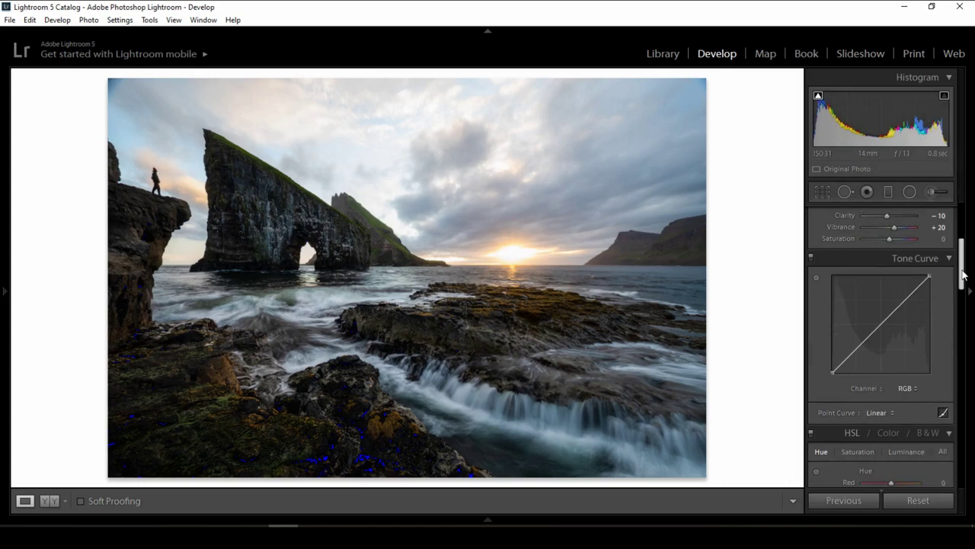
{"action": "left_click", "coordinate": [884, 413]}
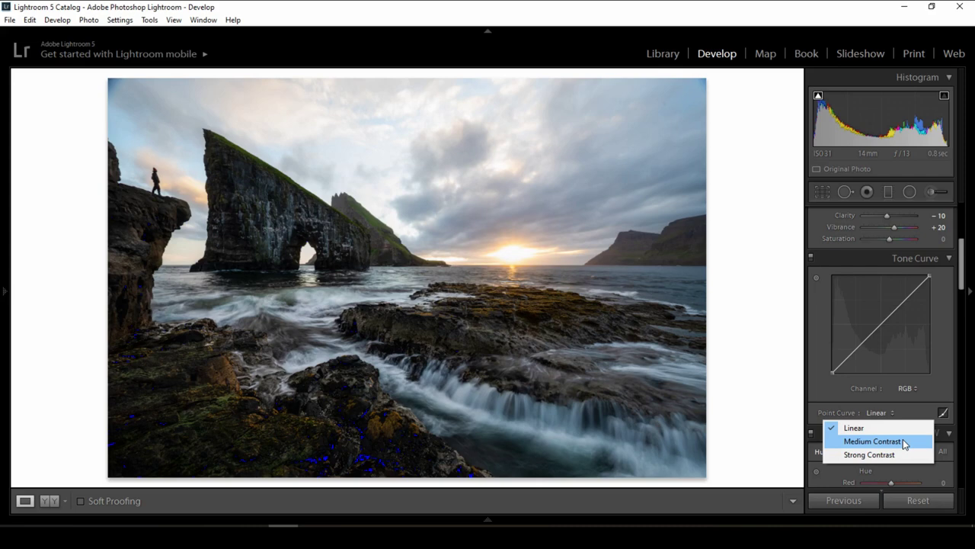
{"action": "left_click", "coordinate": [904, 444]}
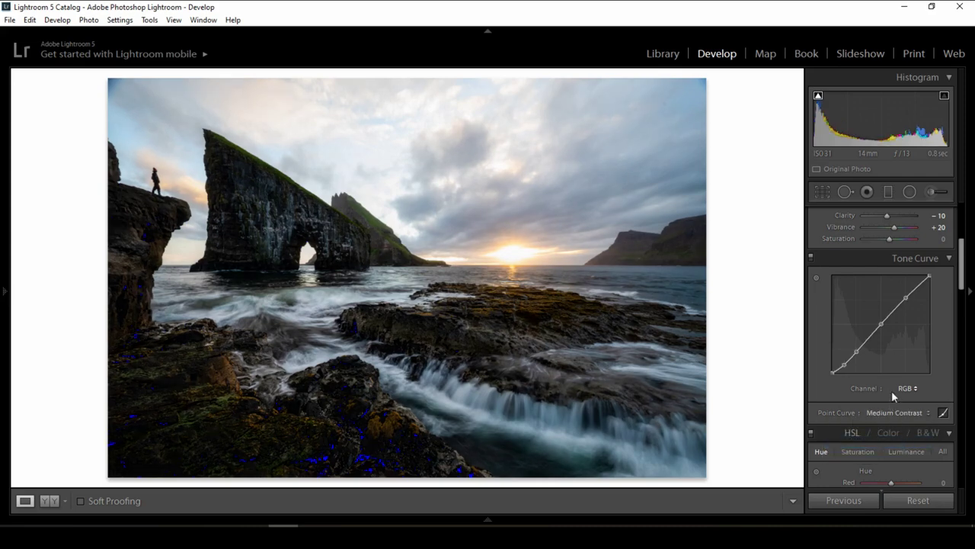
{"action": "left_click_drag", "start_coordinate": [845, 363], "coordinate": [880, 404]}
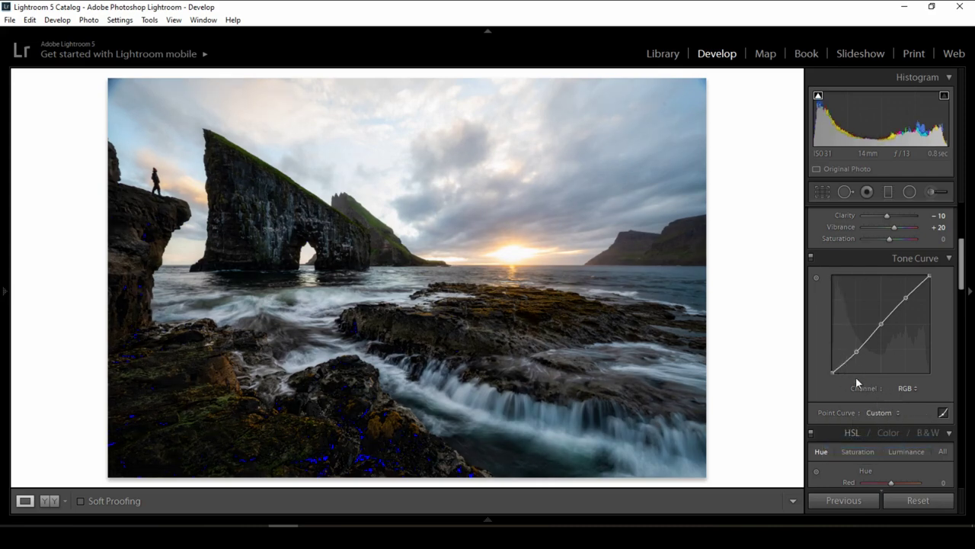
{"action": "key", "text": "alt"}
{"action": "left_click_drag", "start_coordinate": [833, 372], "coordinate": [833, 370]}
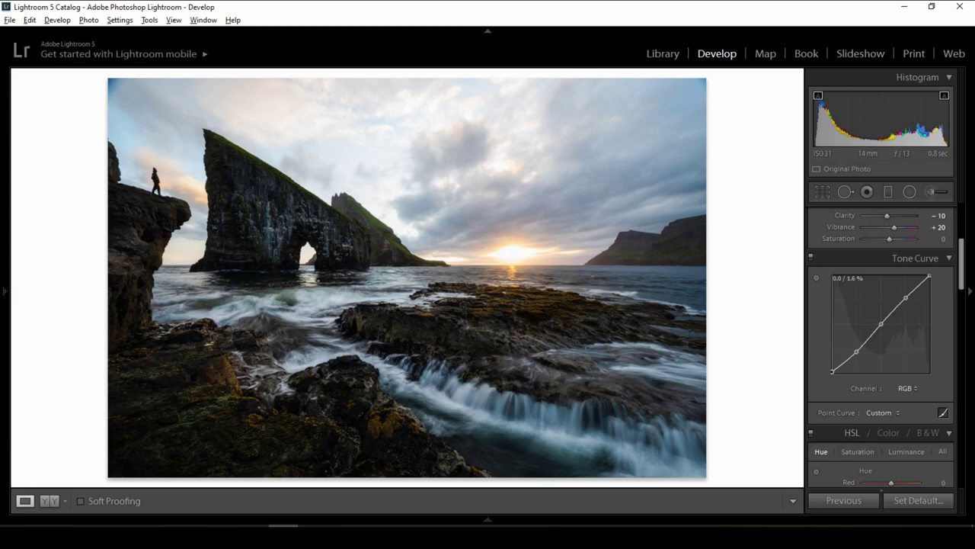
{"action": "left_click_drag", "start_coordinate": [832, 371], "coordinate": [832, 367]}
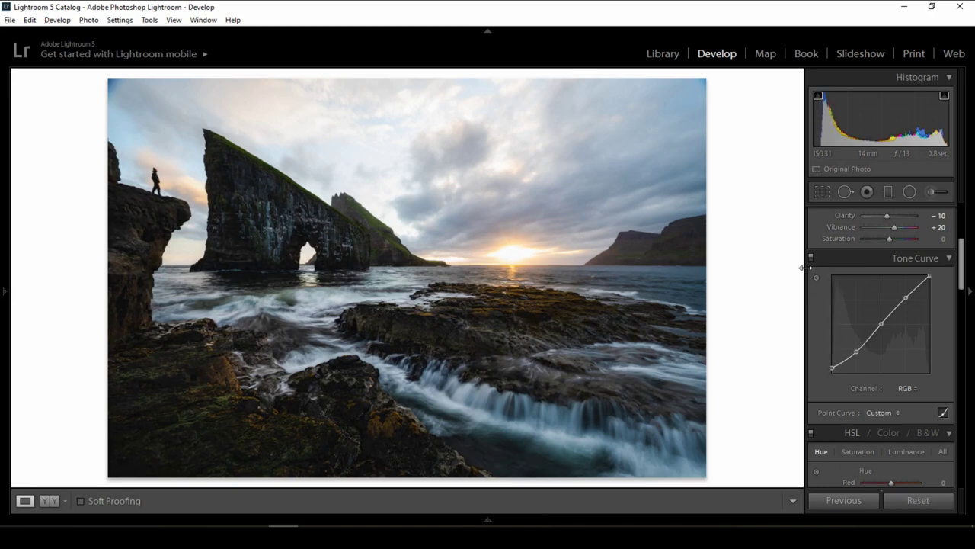
{"action": "left_click_drag", "start_coordinate": [881, 324], "coordinate": [878, 323]}
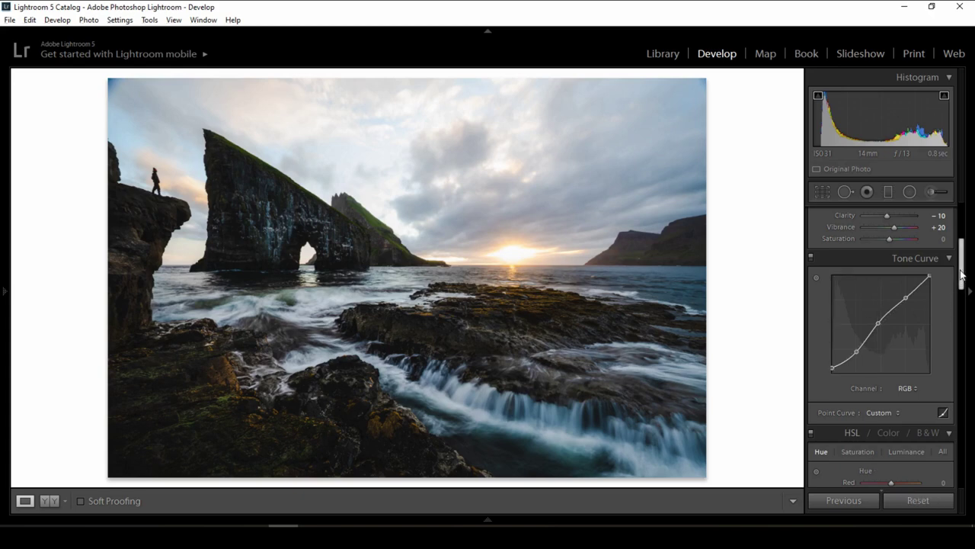
{"action": "left_click_drag", "start_coordinate": [958, 283], "coordinate": [961, 248]}
Raise Shadows to +71, then toggle Lights Out with L to view the photo alone.
{"action": "left_click", "coordinate": [937, 259]}
{"action": "type", "text": "62"}
{"action": "key", "text": "Return"}
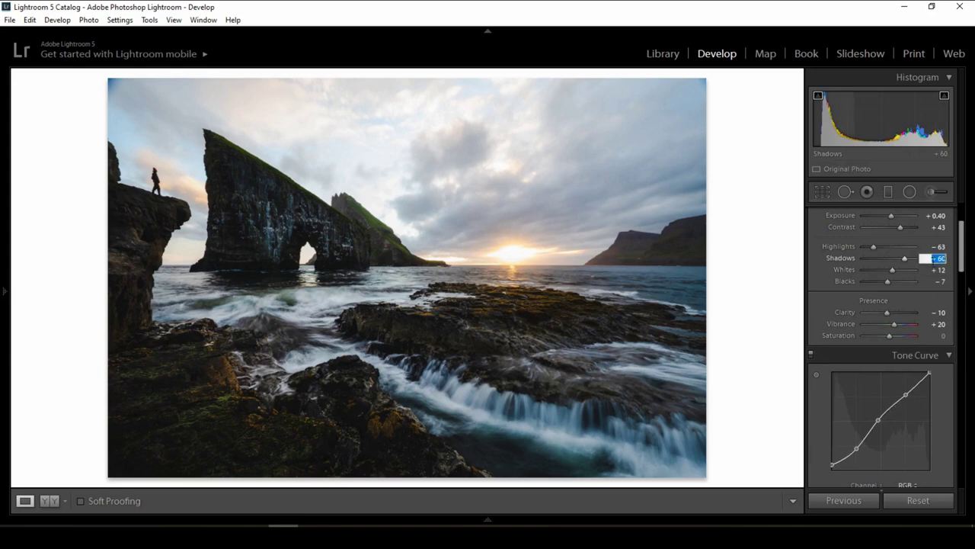
{"action": "type", "text": "67"}
{"action": "key", "text": "Return"}
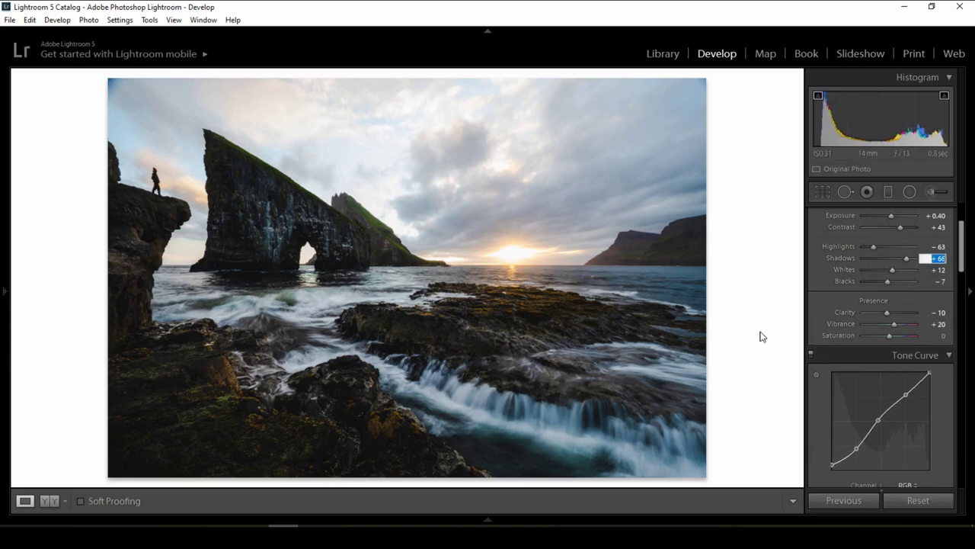
{"action": "key", "text": "Up"}
{"action": "key", "text": "Up"}
{"action": "key", "text": "Up"}
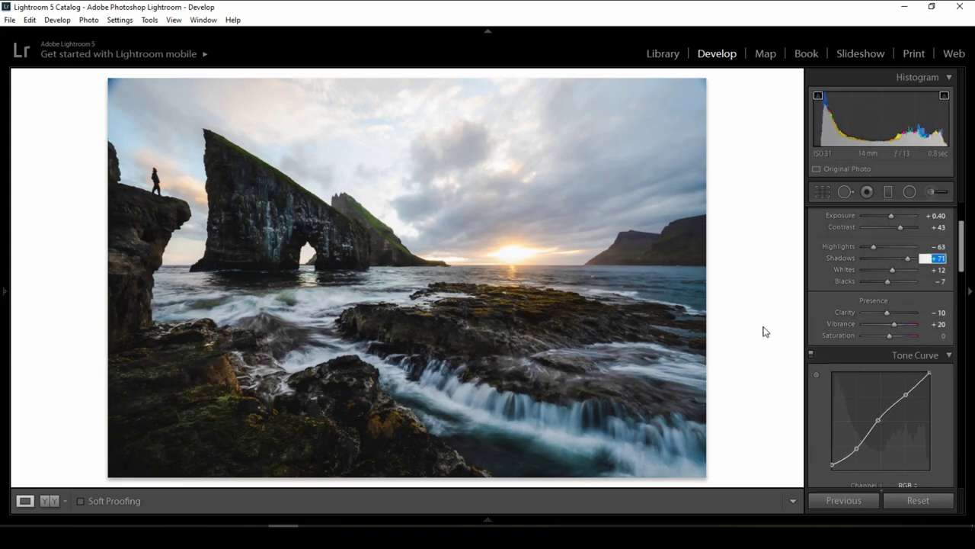
{"action": "key", "text": "l"}
{"action": "key", "text": "l"}
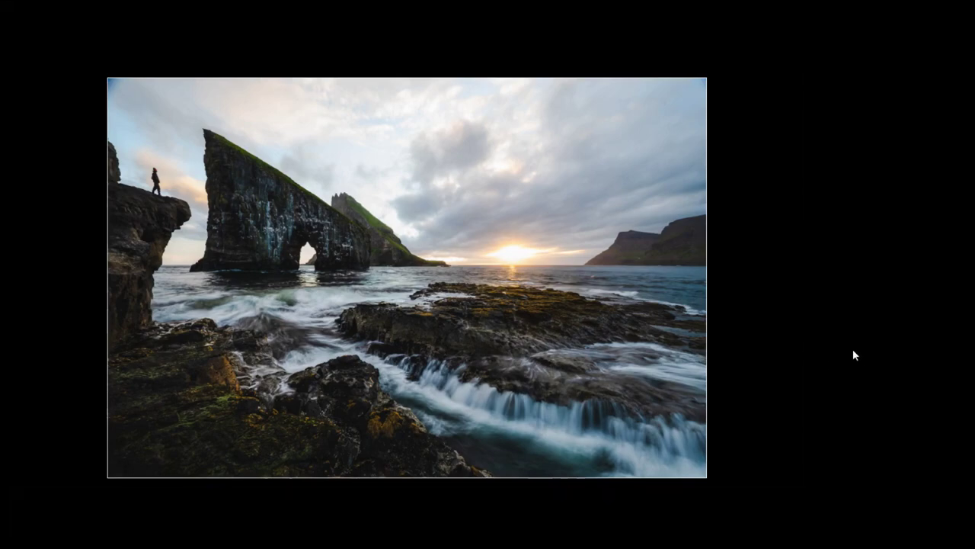
{"action": "key", "text": "l"}
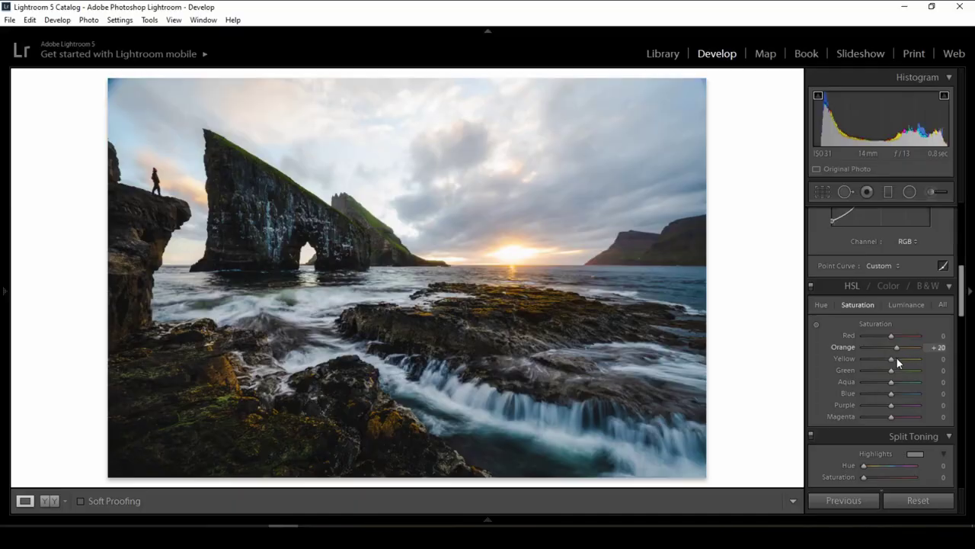
Set HSL Saturation to Orange +22 and Yellow +20.
{"action": "left_click_drag", "start_coordinate": [897, 358], "coordinate": [894, 362]}
Set Split Toning highlights to Hue 50 and Saturation 20.
{"action": "scroll", "coordinate": [884, 343], "scroll_direction": "down", "scroll_amount": 2}
{"action": "left_click", "coordinate": [915, 344]}
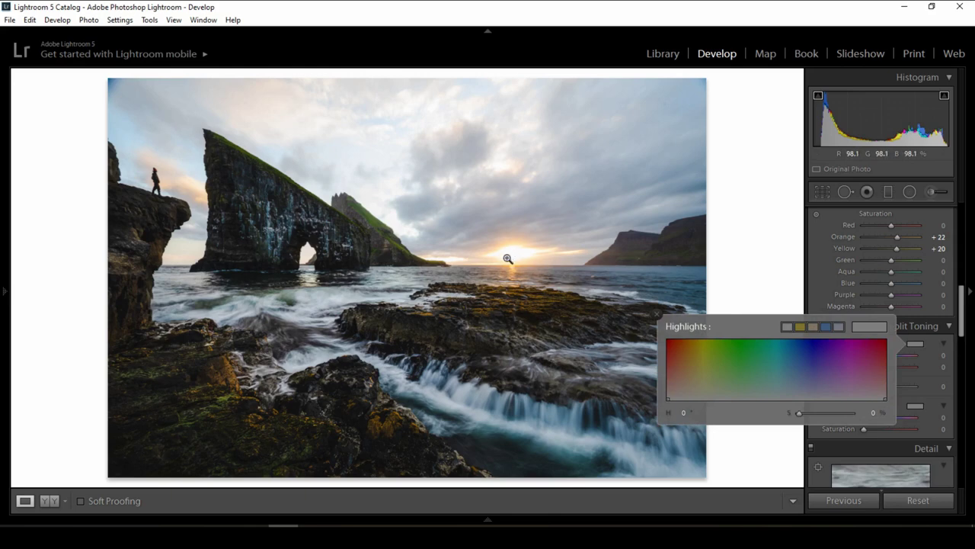
{"action": "left_click", "coordinate": [927, 354]}
{"action": "type", "text": "50"}
{"action": "key", "text": "Tab"}
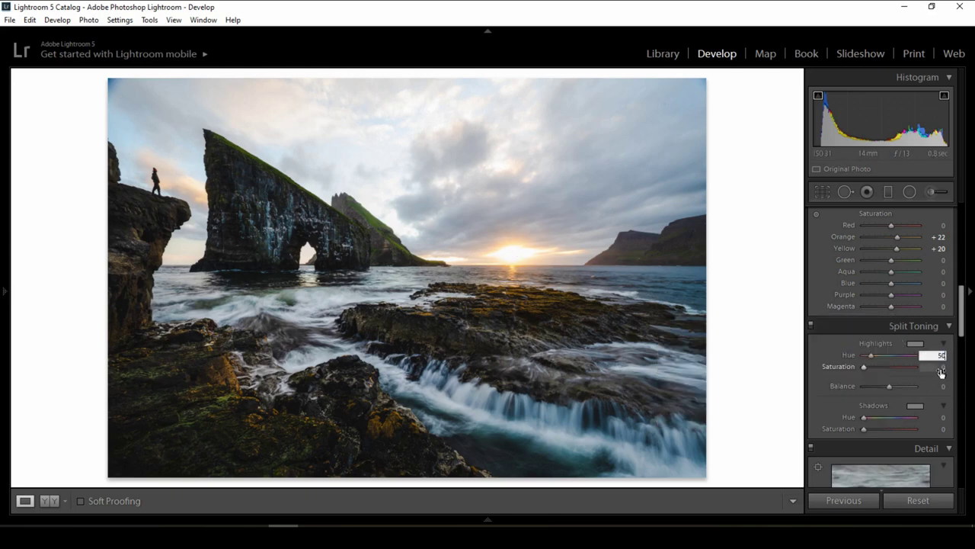
{"action": "type", "text": "20"}
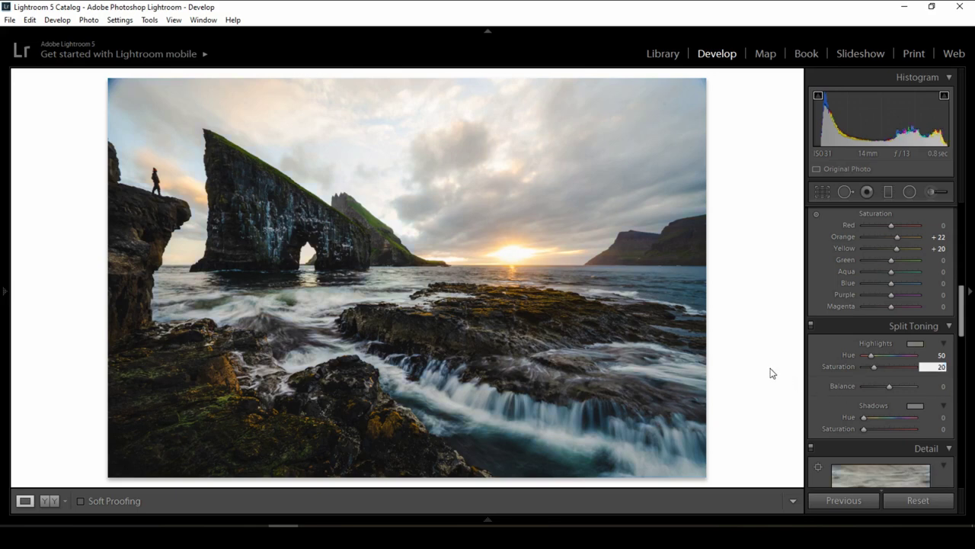
{"action": "key", "text": "Return"}
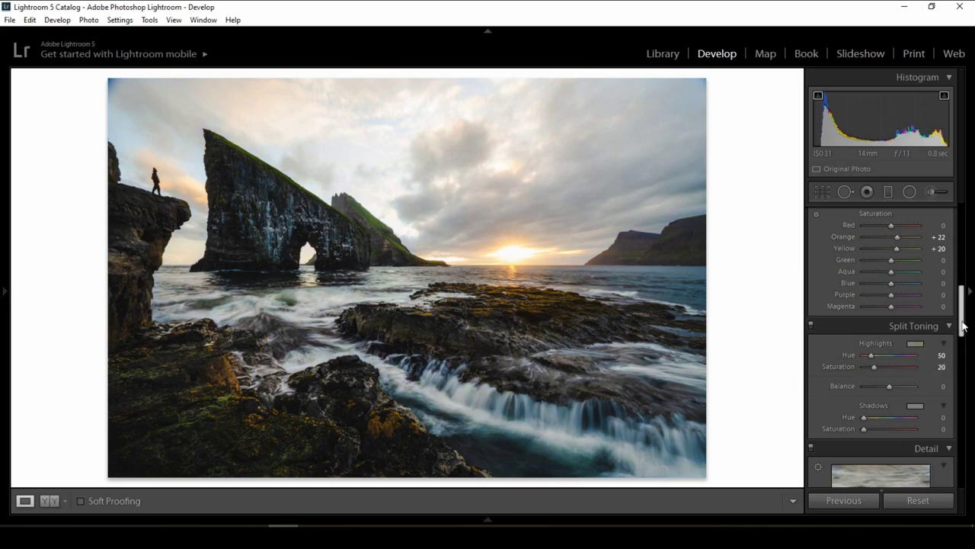
Set Split Toning shadows to Hue 230 and Saturation 10.
{"action": "scroll", "coordinate": [963, 326], "scroll_direction": "down", "scroll_amount": 1}
{"action": "scroll", "coordinate": [963, 326], "scroll_direction": "down", "scroll_amount": 1}
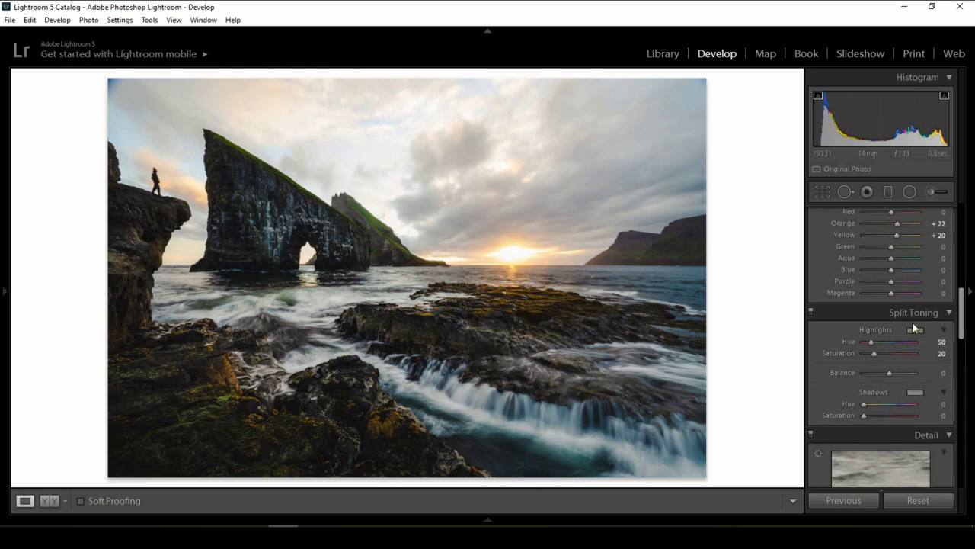
{"action": "scroll", "coordinate": [918, 336], "scroll_direction": "down", "scroll_amount": 3}
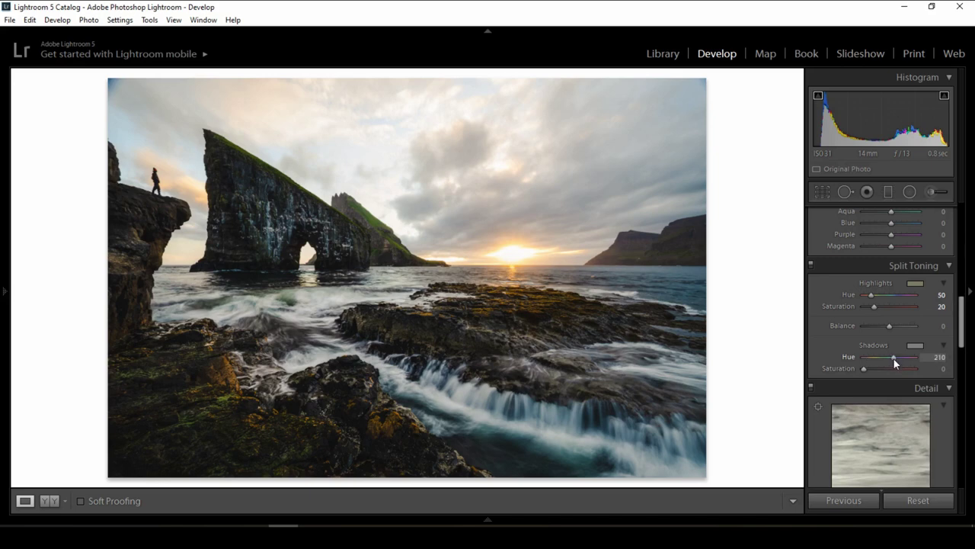
{"action": "left_click", "coordinate": [929, 363]}
{"action": "type", "text": "230"}
{"action": "left_click", "coordinate": [935, 370]}
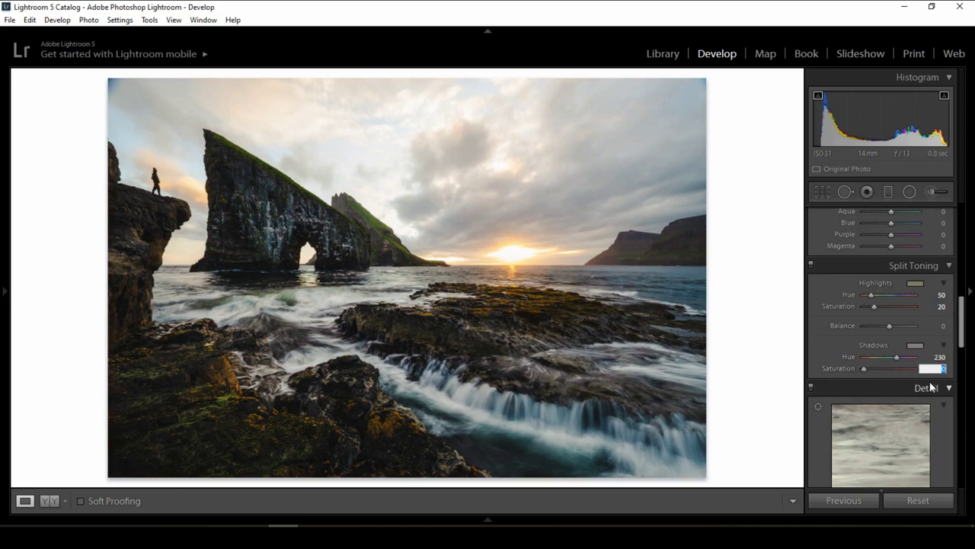
{"action": "type", "text": "10"}
{"action": "left_click", "coordinate": [812, 265]}
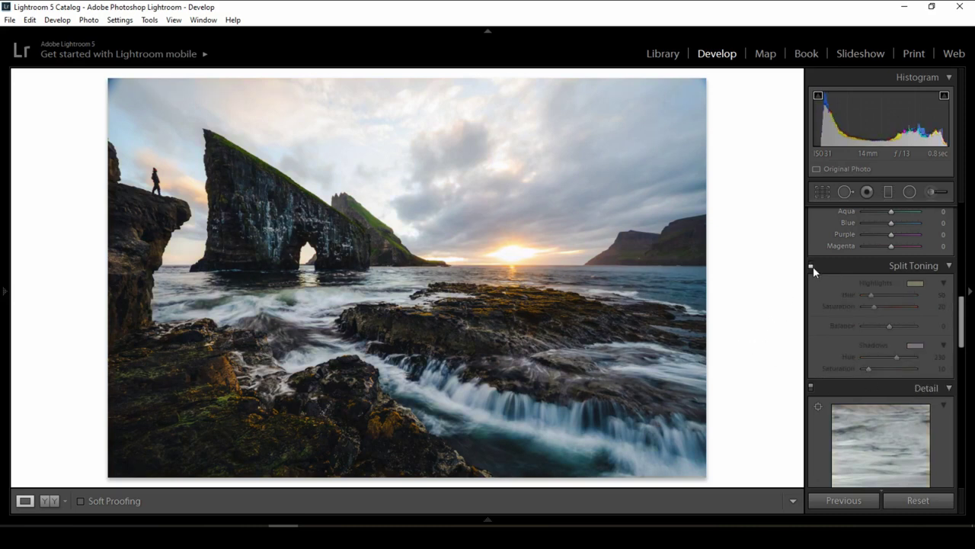
Toggle Split Toning off and on repeatedly to compare before and after, leaving it on.
{"action": "left_click", "coordinate": [812, 265]}
{"action": "left_click", "coordinate": [811, 266]}
{"action": "left_click", "coordinate": [811, 265]}
{"action": "left_click", "coordinate": [811, 266]}
{"action": "left_click", "coordinate": [812, 265]}
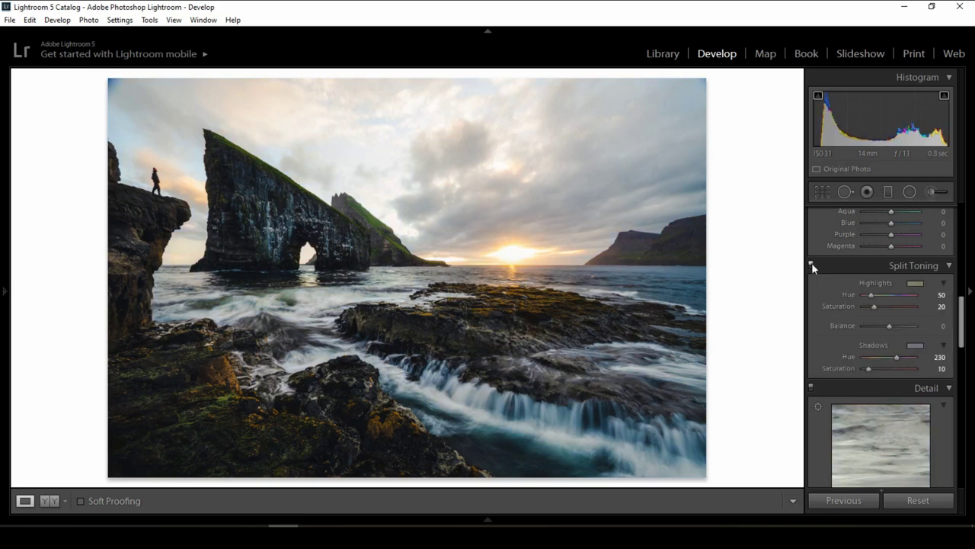
{"action": "left_click", "coordinate": [811, 265]}
{"action": "left_click", "coordinate": [812, 265]}
{"action": "left_click", "coordinate": [811, 265]}
{"action": "left_click", "coordinate": [811, 265]}
Raise Sharpening Masking to 76 while previewing the mask.
{"action": "scroll", "coordinate": [811, 265], "scroll_direction": "down", "scroll_amount": 3}
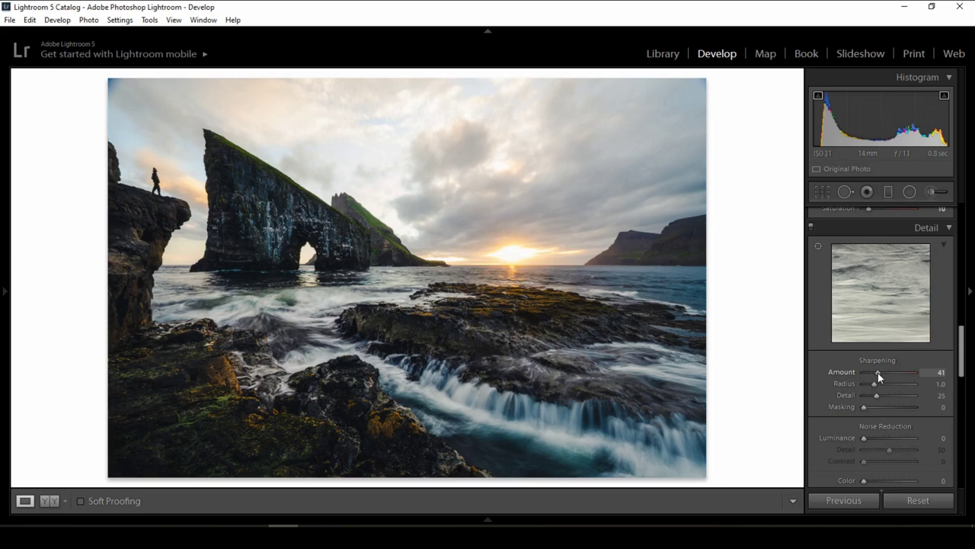
{"action": "key", "text": "alt"}
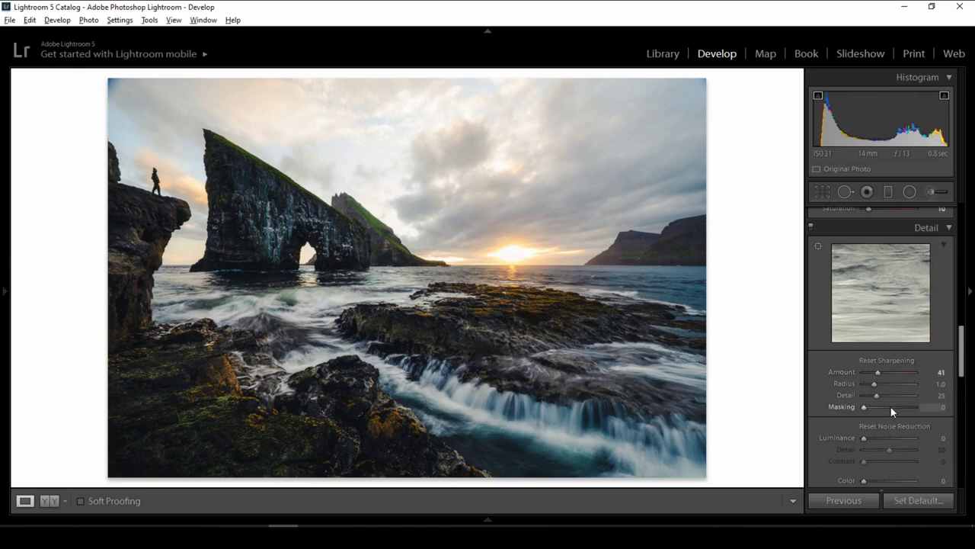
{"action": "left_click_drag", "start_coordinate": [891, 408], "coordinate": [904, 405]}
Set Luminance noise reduction to 10, checking the right cliff at 1:1 zoom.
{"action": "scroll", "coordinate": [924, 391], "scroll_direction": "down", "scroll_amount": 2}
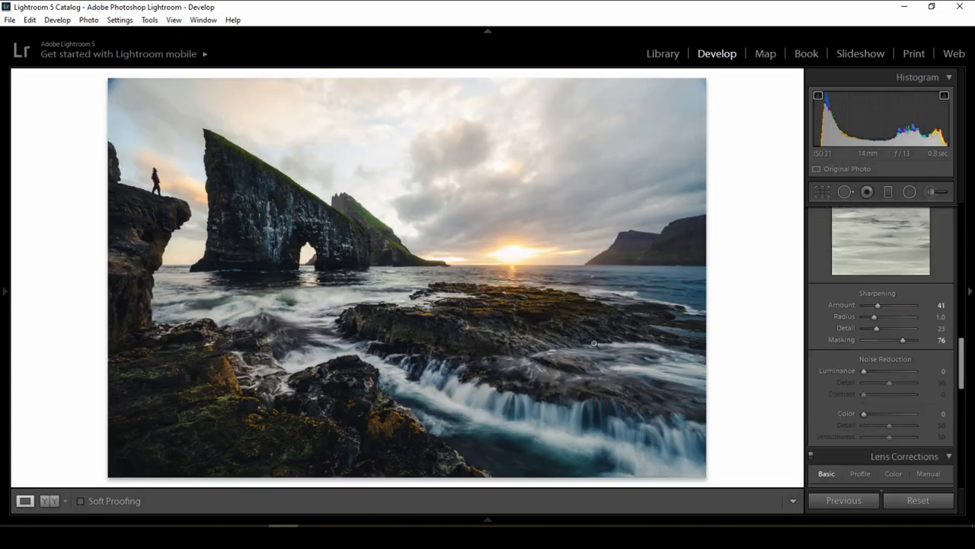
{"action": "left_click", "coordinate": [662, 251]}
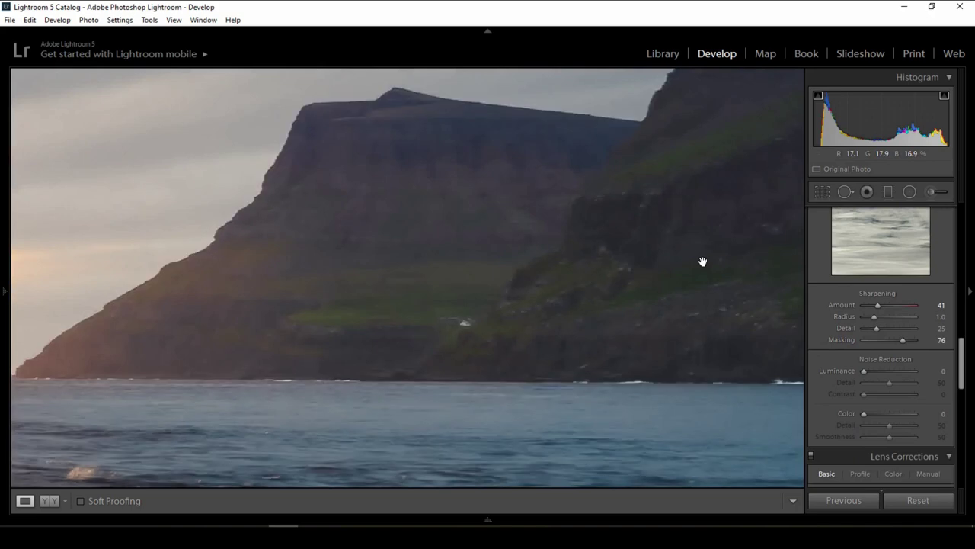
{"action": "left_click", "coordinate": [601, 292]}
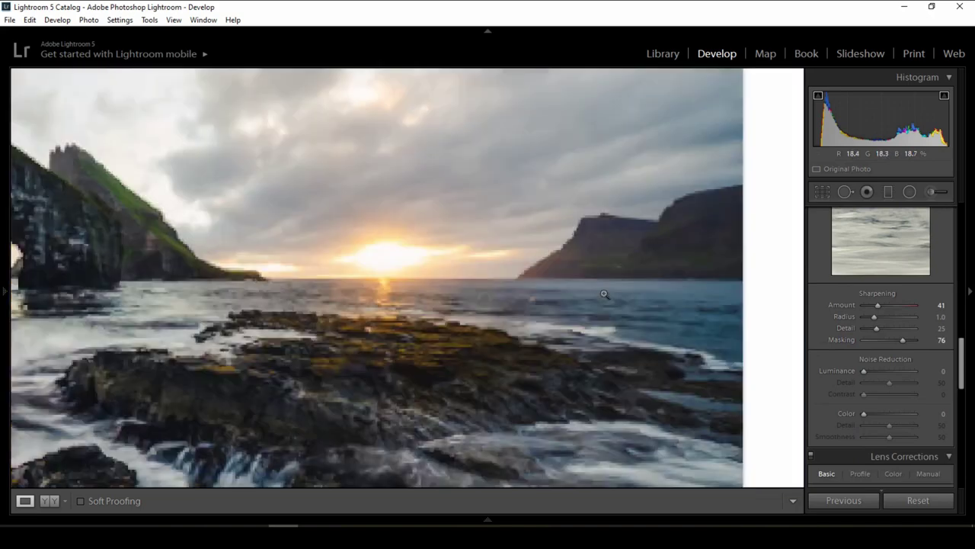
{"action": "left_click_drag", "start_coordinate": [932, 371], "coordinate": [786, 368]}
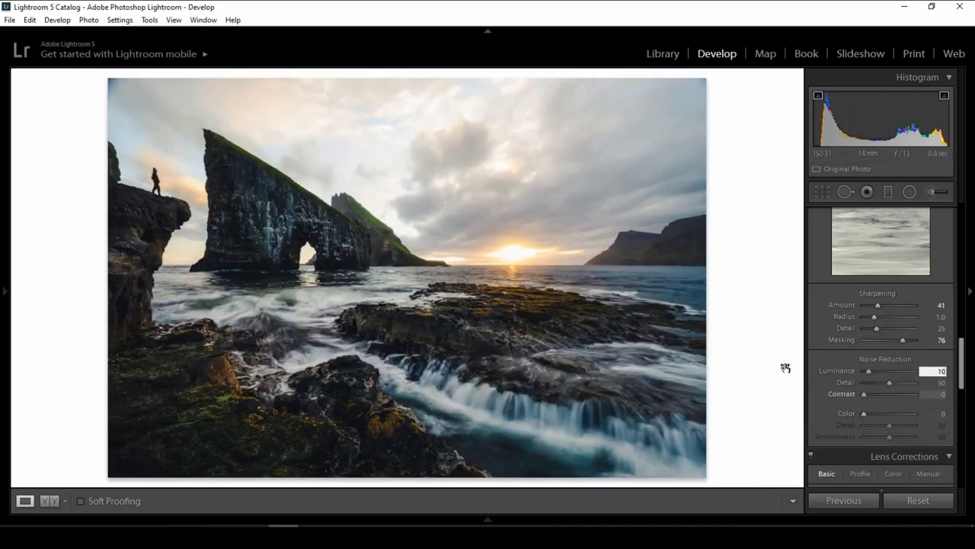
{"action": "left_click", "coordinate": [660, 265]}
{"action": "left_click", "coordinate": [635, 266]}
{"action": "left_click", "coordinate": [660, 262]}
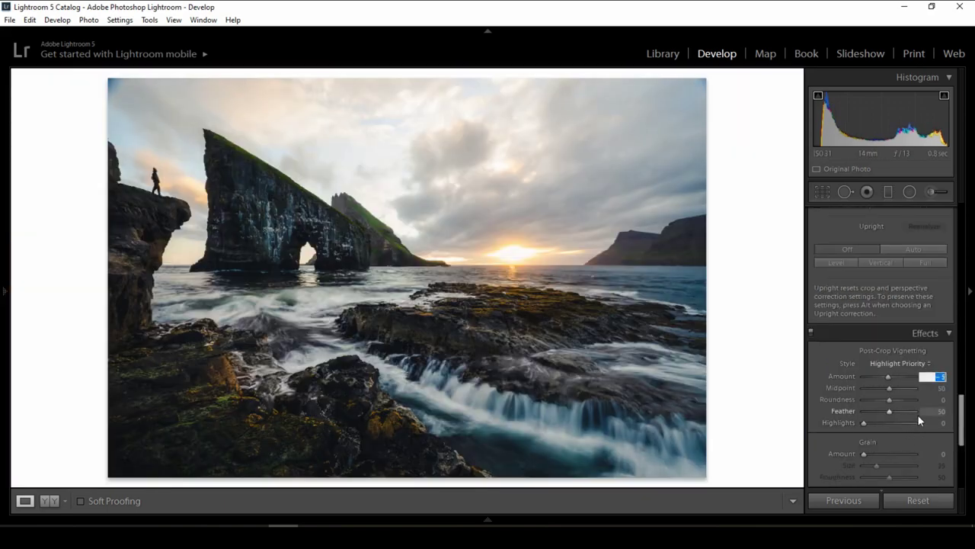
Set the post-crop vignette Amount to -16 and Midpoint near 30, then compare it on and off.
{"action": "type", "text": "-13"}
{"action": "key", "text": "Return"}
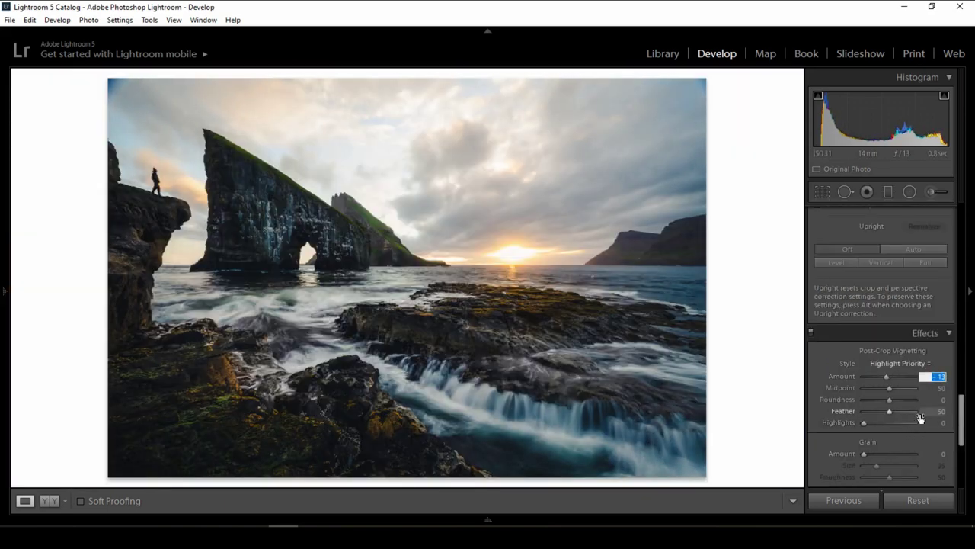
{"action": "key", "text": "Down"}
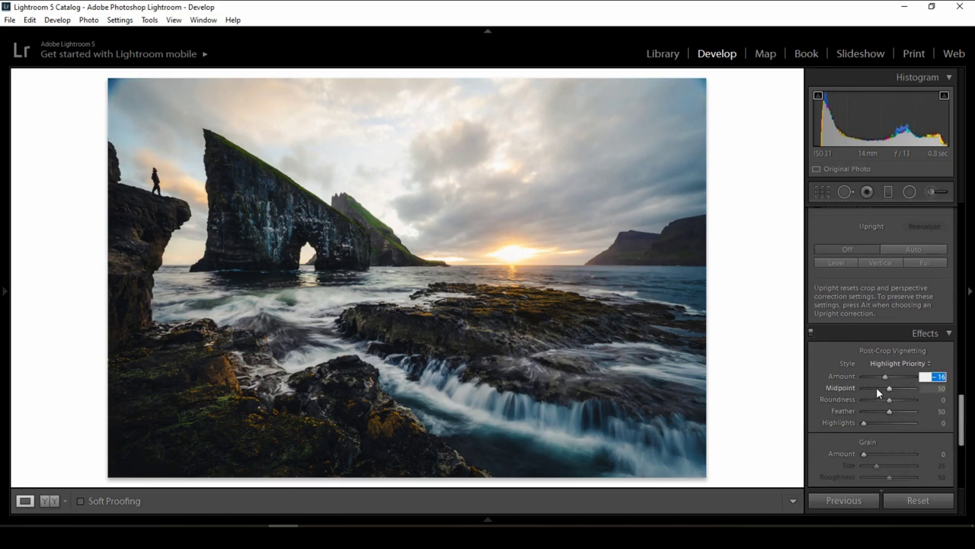
{"action": "left_click", "coordinate": [876, 388]}
{"action": "left_click_drag", "start_coordinate": [876, 387], "coordinate": [880, 388]}
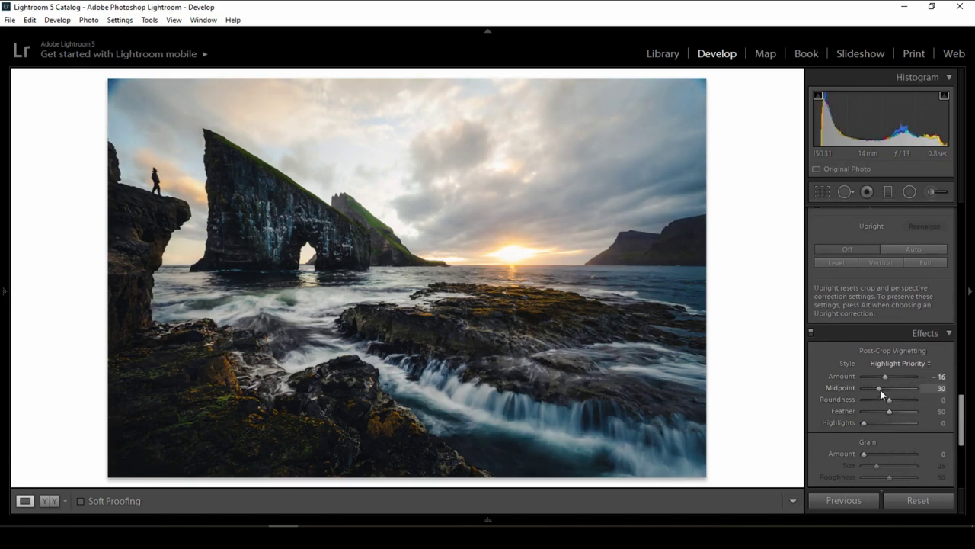
{"action": "left_click", "coordinate": [811, 334]}
{"action": "left_click", "coordinate": [810, 334]}
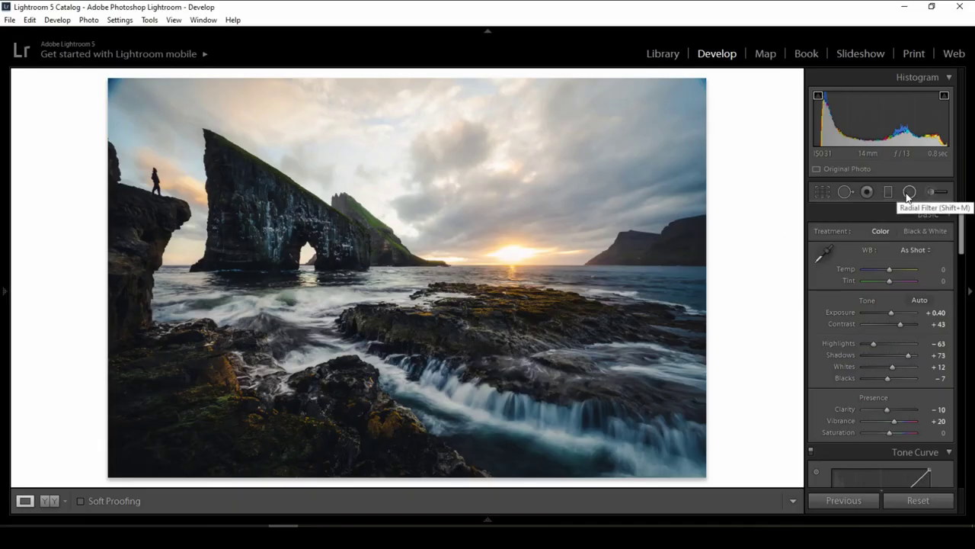
Draw a radial filter oval centred on the sun, apply Dodge (Lighten), and enlarge it.
{"action": "left_click", "coordinate": [908, 192]}
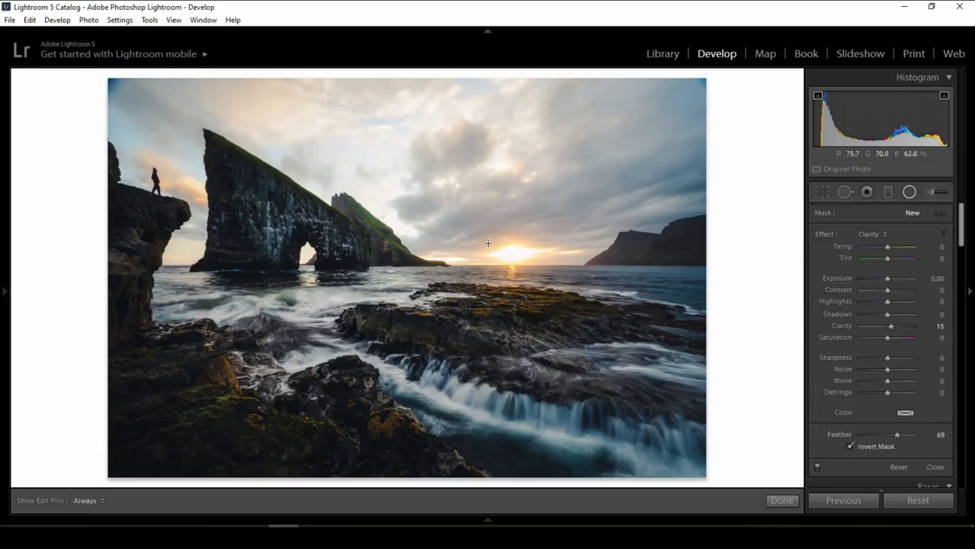
{"action": "left_click_drag", "start_coordinate": [489, 243], "coordinate": [630, 328]}
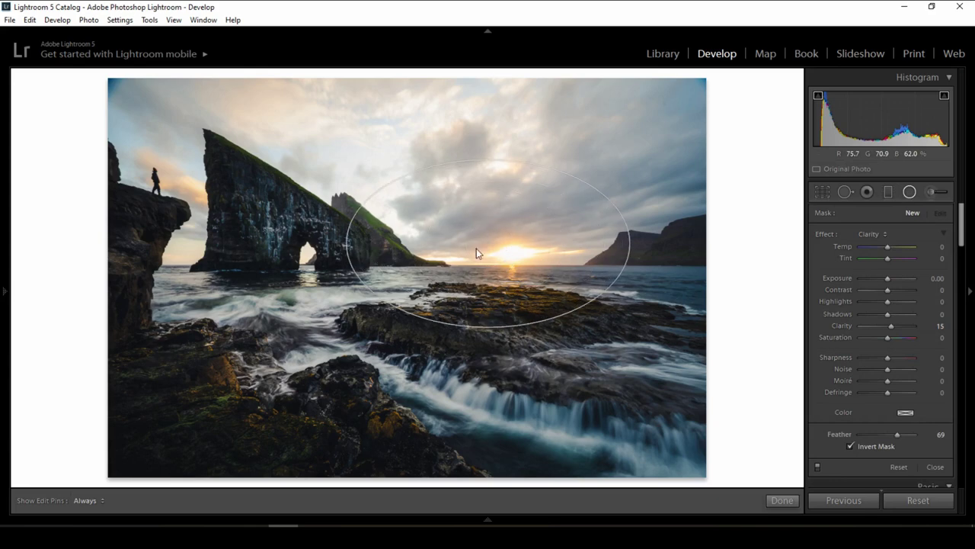
{"action": "left_click", "coordinate": [488, 242]}
{"action": "left_click_drag", "start_coordinate": [488, 243], "coordinate": [509, 260]}
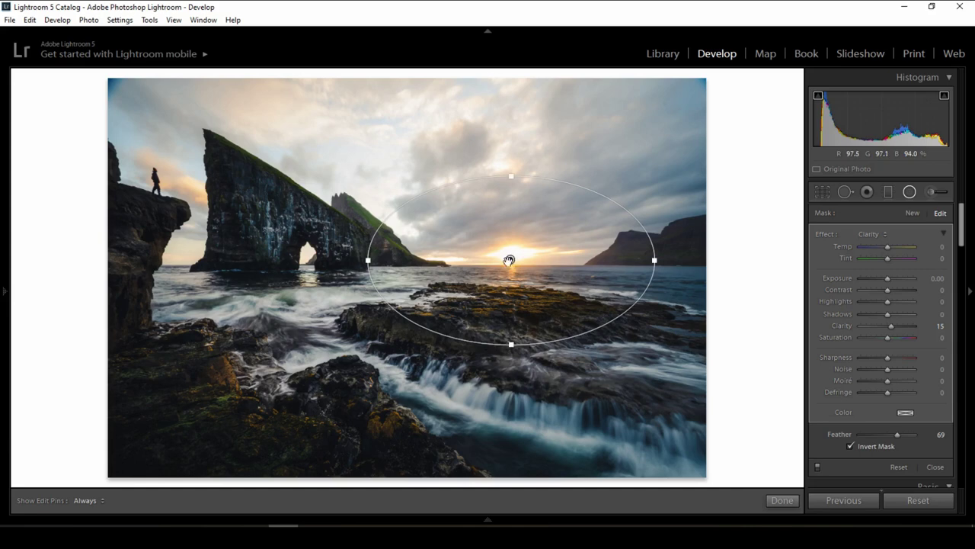
{"action": "left_click", "coordinate": [875, 235]}
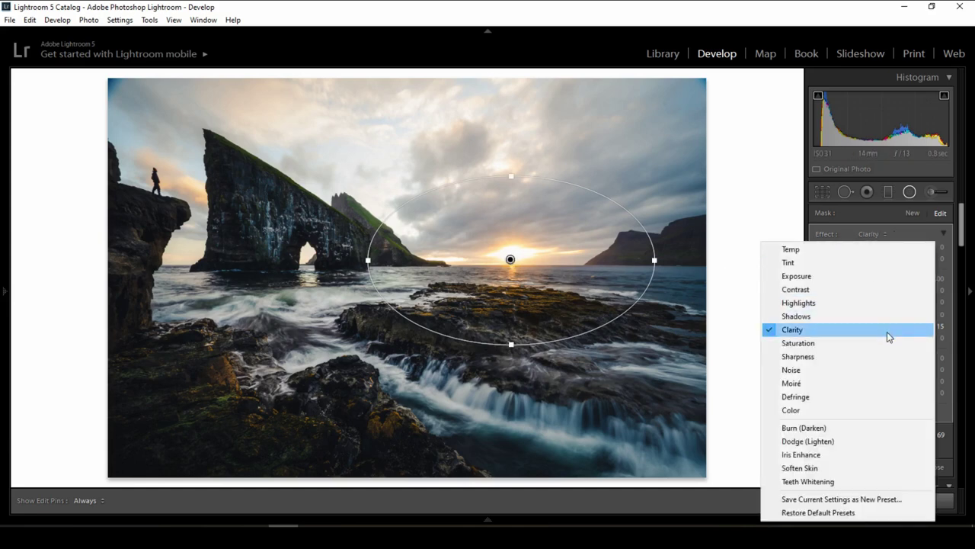
{"action": "left_click", "coordinate": [874, 442]}
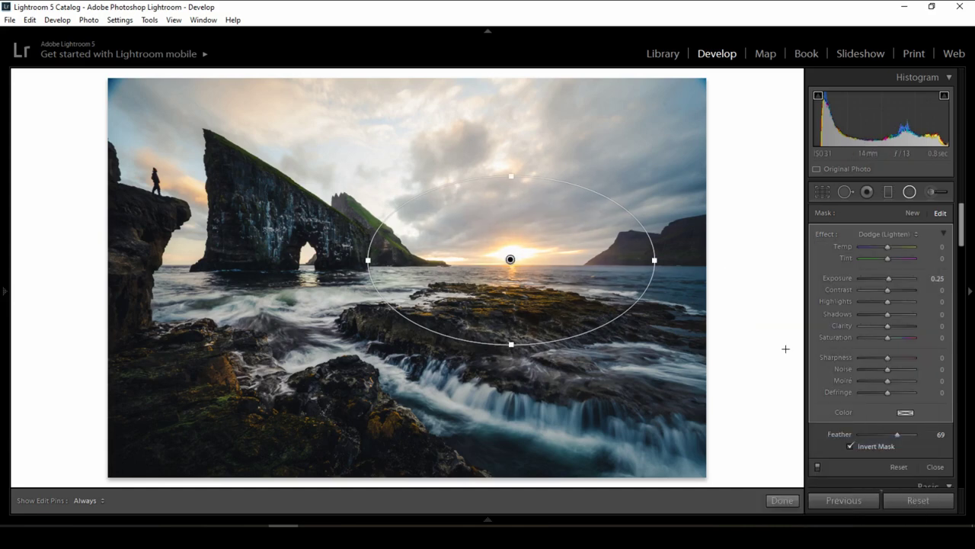
{"action": "left_click_drag", "start_coordinate": [663, 265], "coordinate": [701, 265]}
{"action": "left_click_drag", "start_coordinate": [507, 167], "coordinate": [508, 148]}
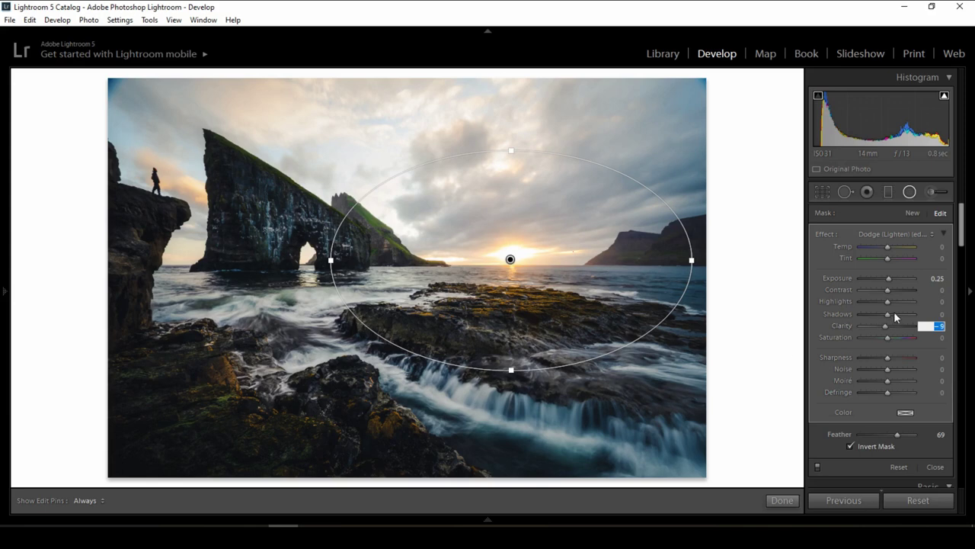
Set the radial filter's Exposure to 0.25 and Saturation to 24, widen it slightly, and compare.
{"action": "left_click", "coordinate": [931, 279]}
{"action": "type", "text": "0.45"}
{"action": "key", "text": "Return"}
{"action": "key", "text": "Up"}
{"action": "key", "text": "Up"}
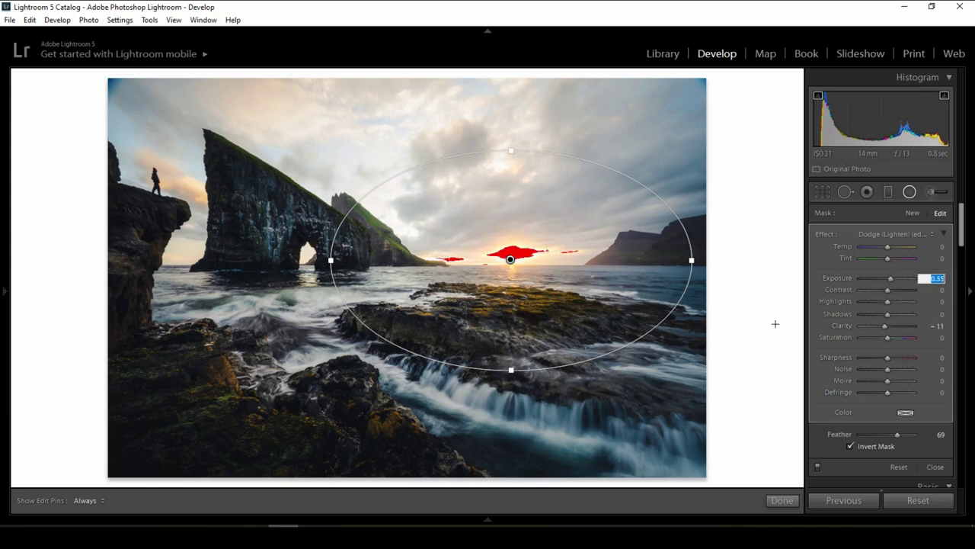
{"action": "key", "text": "Down"}
{"action": "key", "text": "Down"}
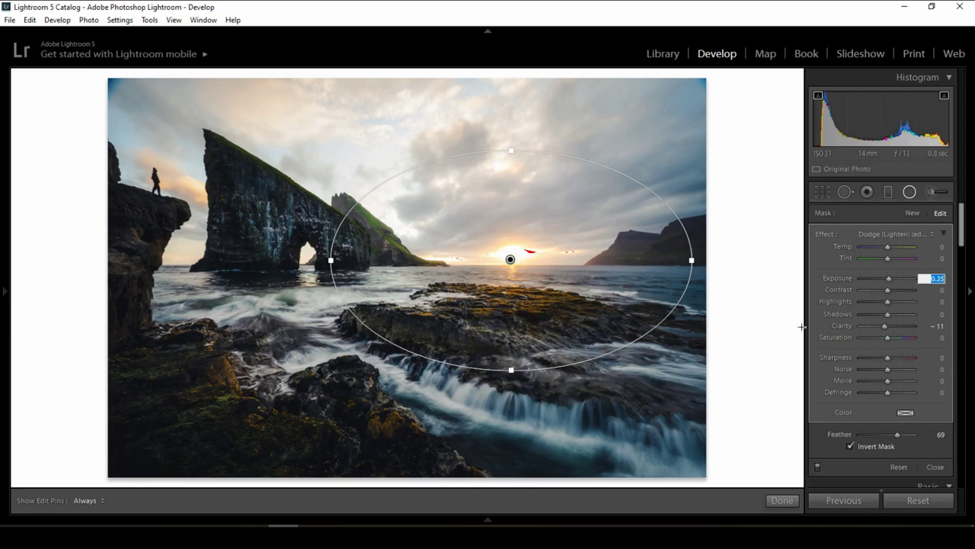
{"action": "left_click", "coordinate": [944, 338]}
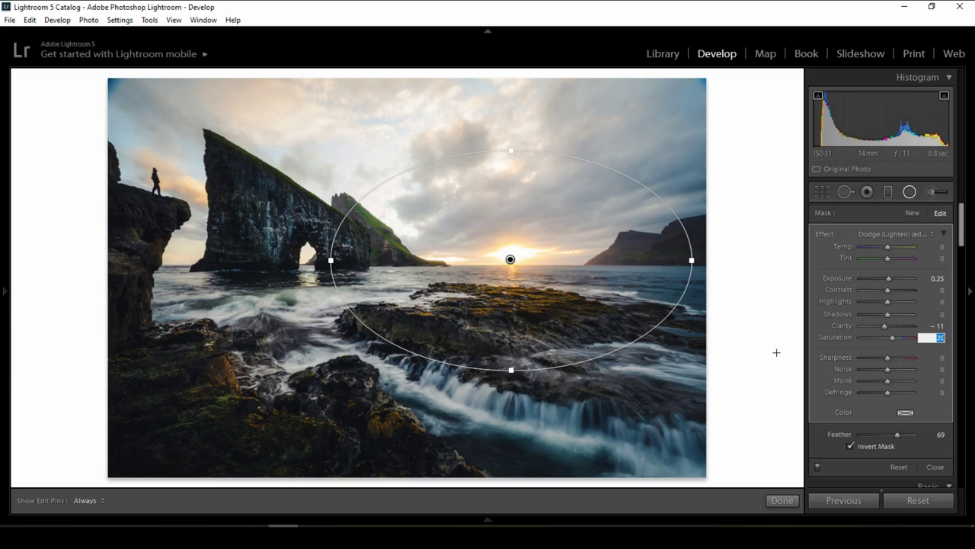
{"action": "key", "text": "Up"}
{"action": "key", "text": "Up"}
{"action": "key", "text": "Up"}
{"action": "key", "text": "Up"}
{"action": "left_click_drag", "start_coordinate": [692, 260], "coordinate": [695, 260]}
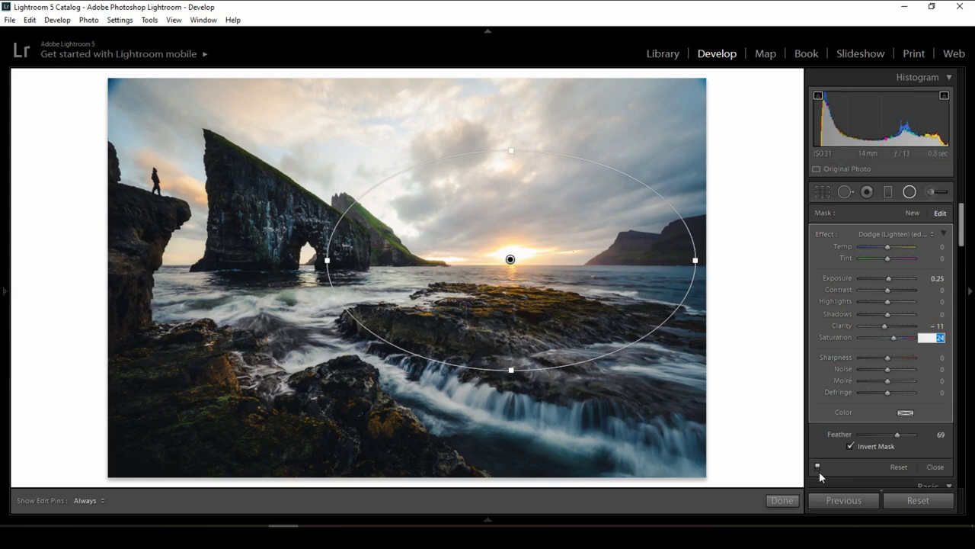
{"action": "left_click", "coordinate": [817, 466]}
{"action": "left_click", "coordinate": [818, 467]}
Close the radial filter and warm the white balance Temp to +8.
{"action": "left_click", "coordinate": [818, 466]}
{"action": "left_click", "coordinate": [818, 467]}
{"action": "left_click", "coordinate": [935, 467]}
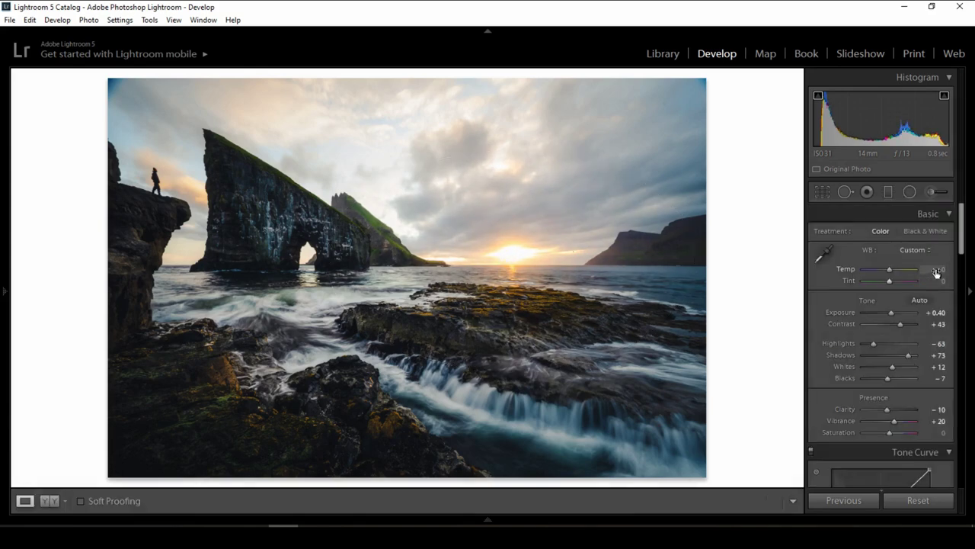
{"action": "left_click", "coordinate": [936, 271]}
{"action": "key", "text": "Up"}
{"action": "key", "text": "Up"}
{"action": "key", "text": "Up"}
{"action": "key", "text": "Up"}
{"action": "key", "text": "Up"}
{"action": "key", "text": "Up"}
{"action": "key", "text": "Up"}
{"action": "key", "text": "Up"}
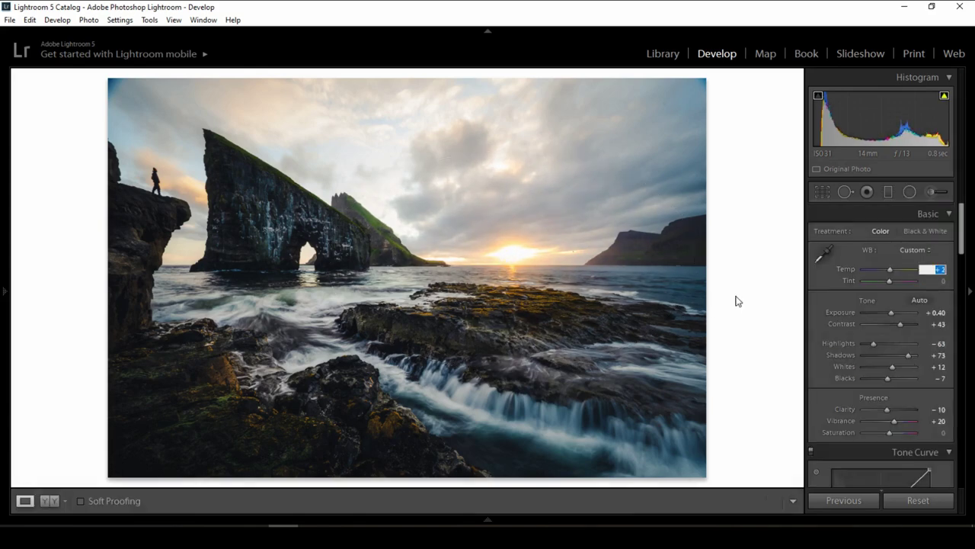
{"action": "key", "text": "Up"}
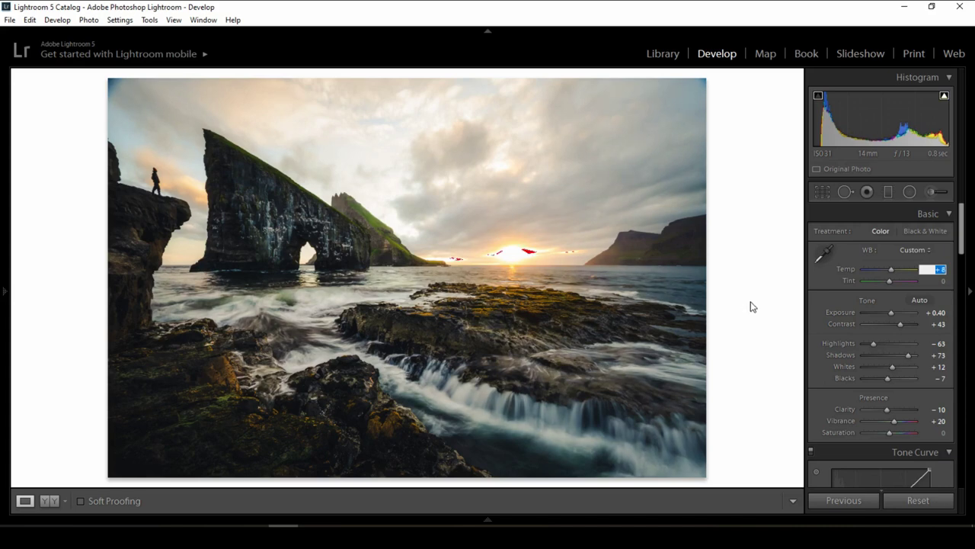
{"action": "key", "text": "Left"}
{"action": "key", "text": "Return"}
Raise Exposure to +0.60 and pull Highlights down to -67.
{"action": "left_click", "coordinate": [937, 314]}
{"action": "key", "text": "Up"}
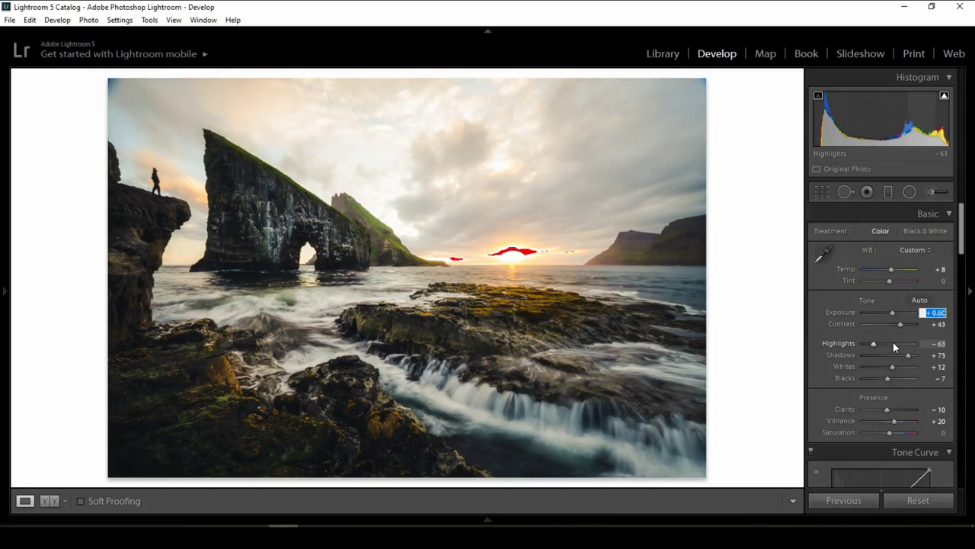
{"action": "key", "text": "Return"}
{"action": "left_click", "coordinate": [936, 344]}
{"action": "key", "text": "Down"}
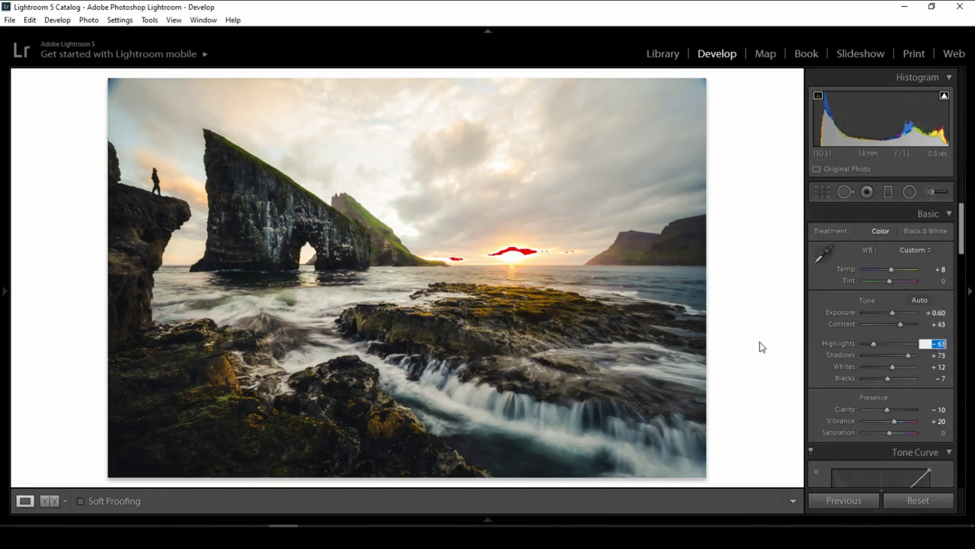
{"action": "key", "text": "Down"}
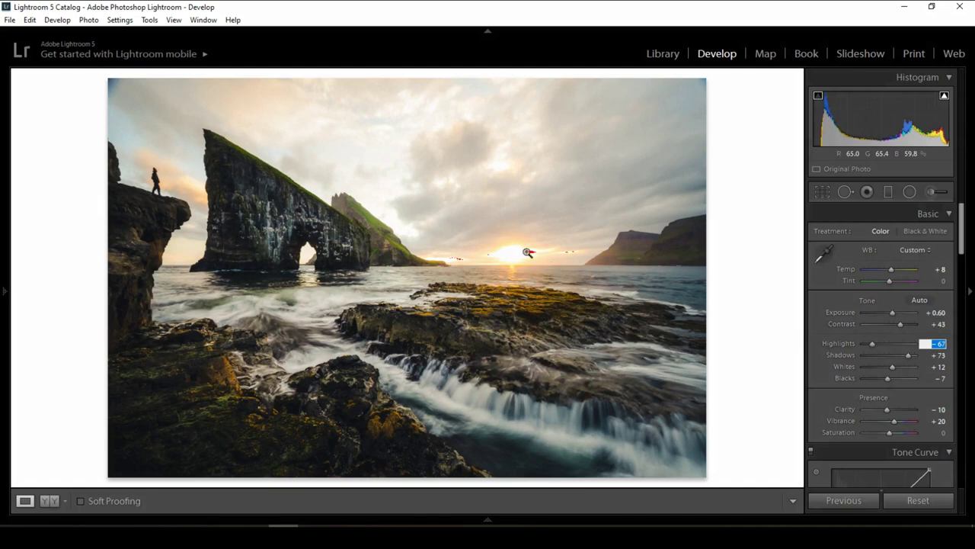
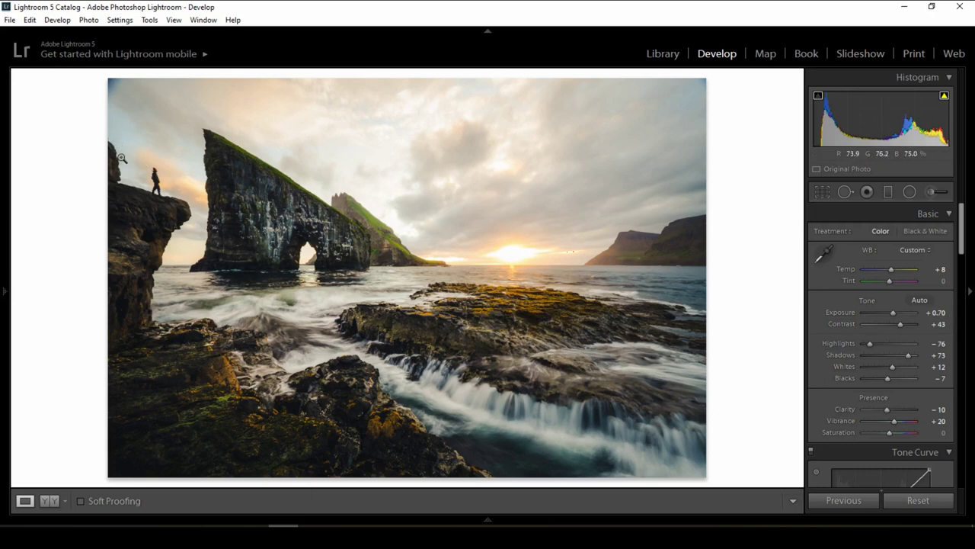
Straighten the photo to a −0.79 angle and commit the crop.
{"action": "left_click", "coordinate": [120, 178]}
{"action": "key", "text": "r"}
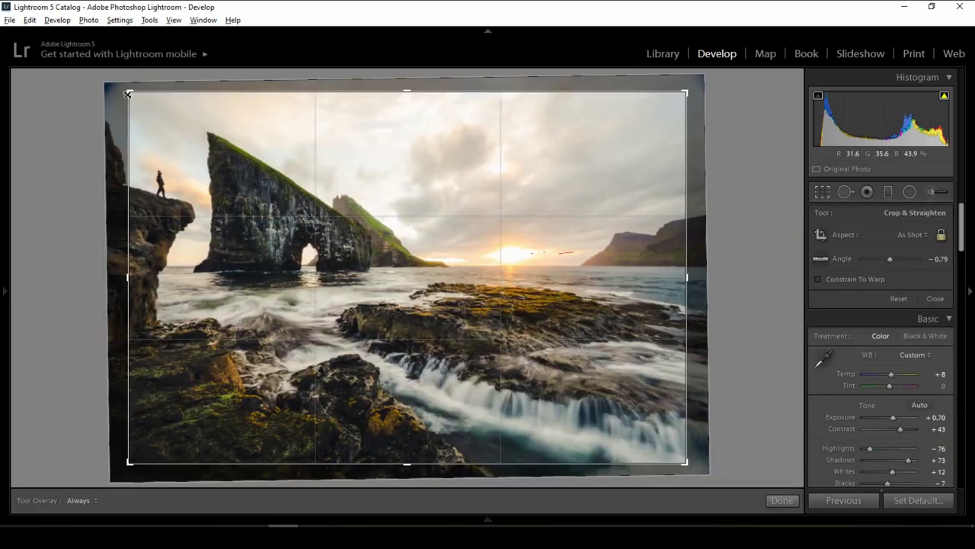
{"action": "left_click", "coordinate": [783, 501]}
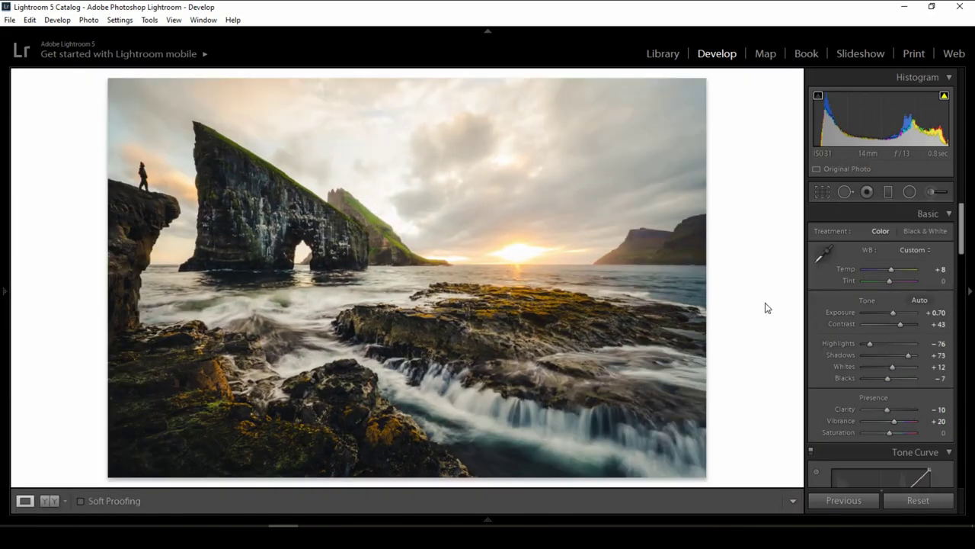
Draw a Burn (Darken) radial filter of −0.30 exposure around the setting sun.
{"action": "left_click", "coordinate": [910, 191]}
{"action": "left_click", "coordinate": [890, 236]}
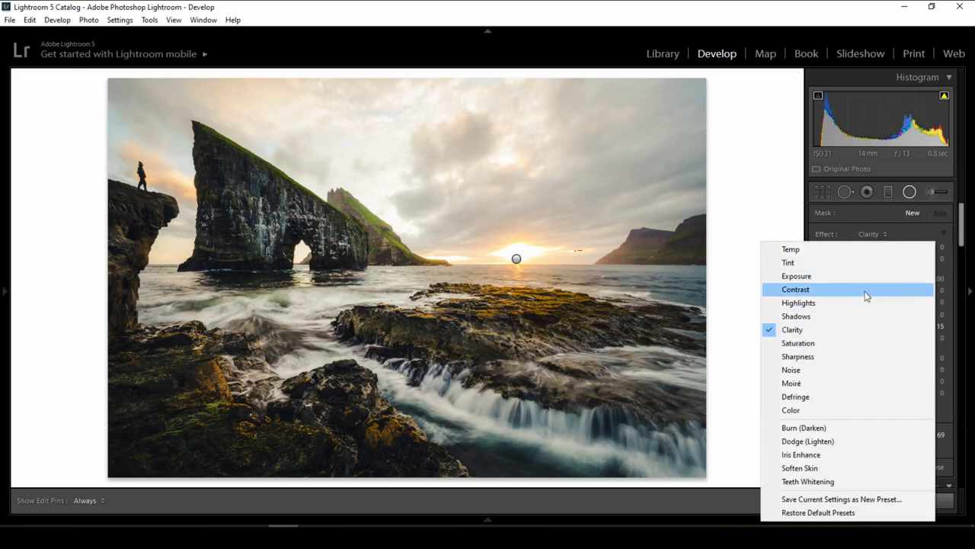
{"action": "left_click", "coordinate": [875, 429]}
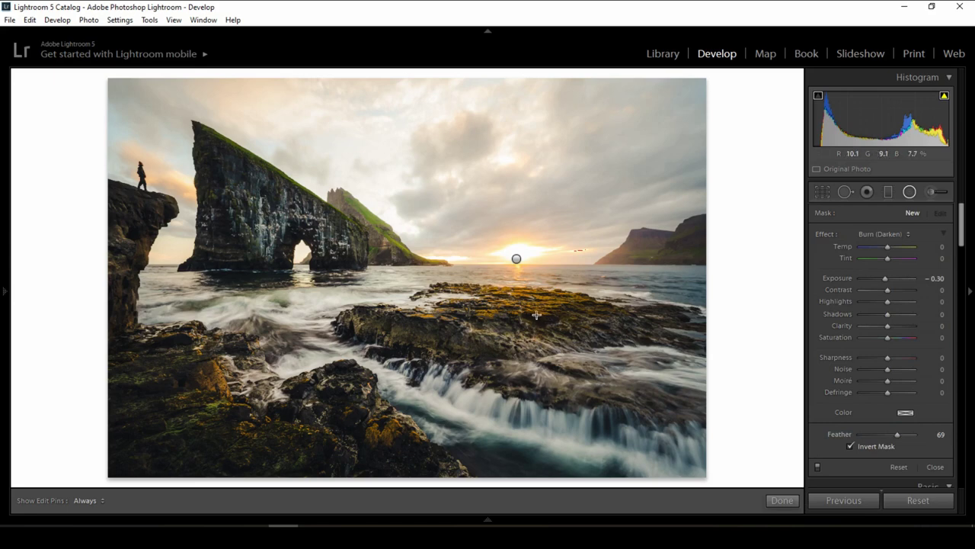
{"action": "left_click_drag", "start_coordinate": [544, 308], "coordinate": [430, 344]}
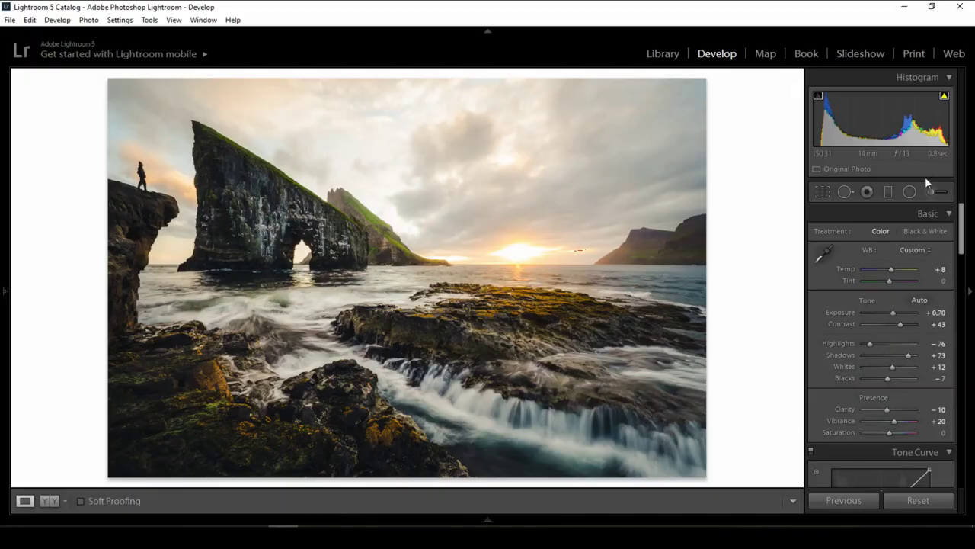
Paint a Dodge (Lighten) adjustment brush along the base of the waterfall, showing the mask overlay.
{"action": "left_click", "coordinate": [939, 192]}
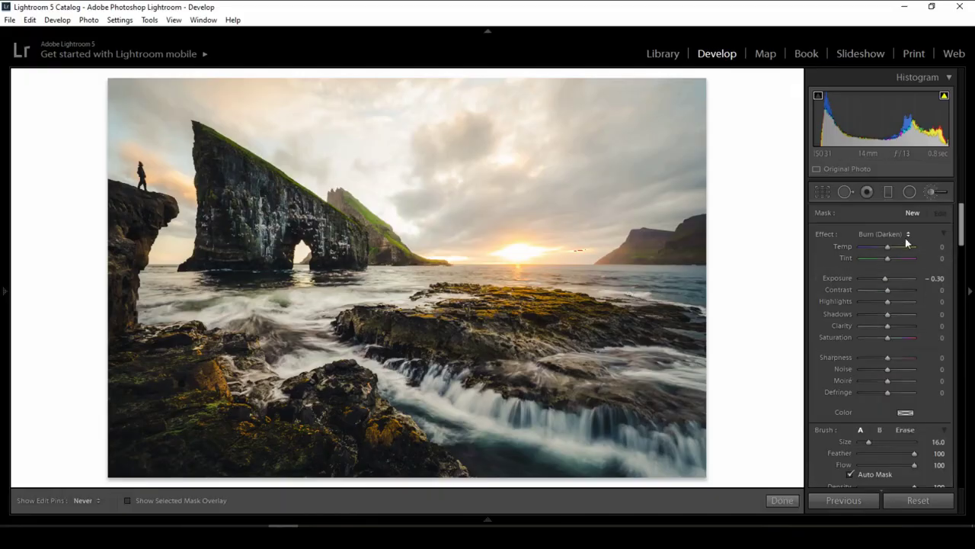
{"action": "left_click", "coordinate": [908, 235]}
{"action": "left_click", "coordinate": [844, 419]}
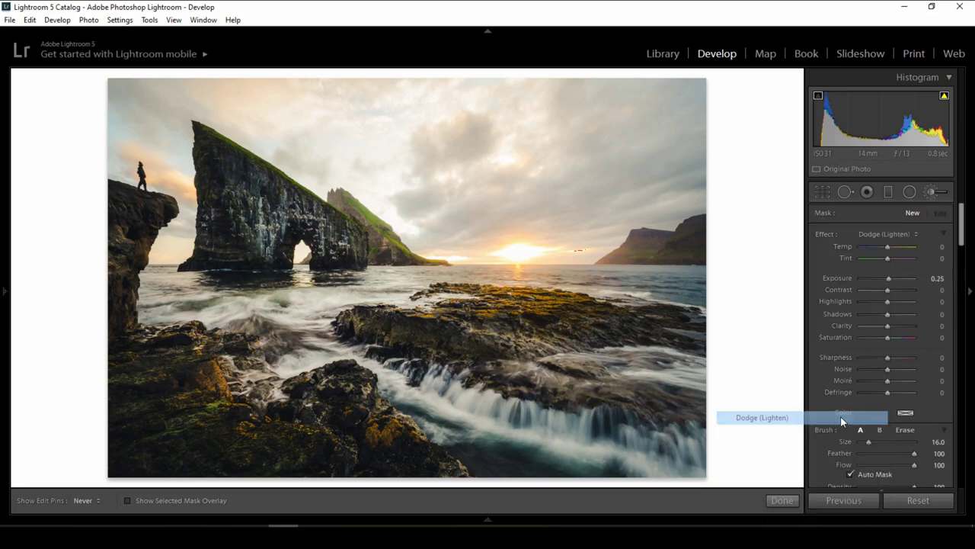
{"action": "scroll", "coordinate": [435, 393], "scroll_direction": "down", "scroll_amount": 3}
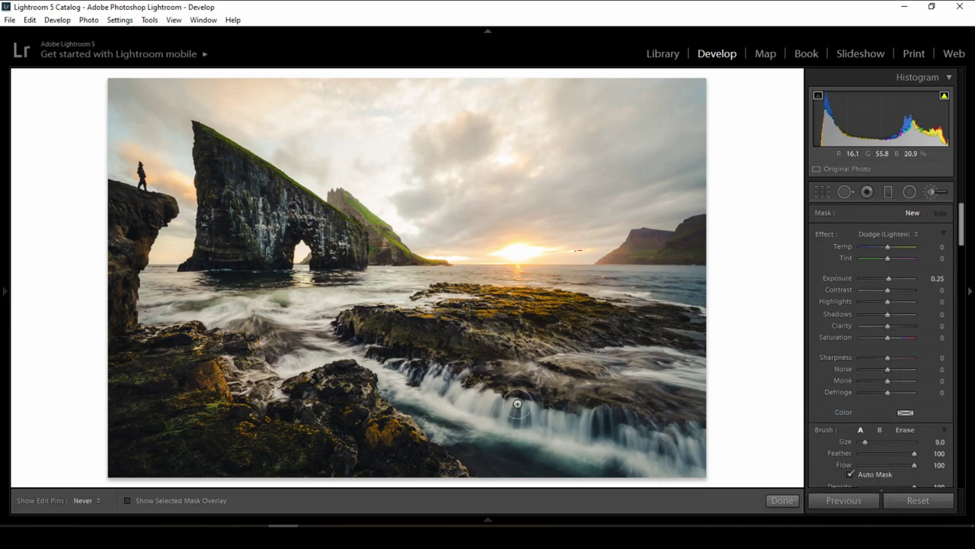
{"action": "scroll", "coordinate": [651, 457], "scroll_direction": "up", "scroll_amount": 1}
{"action": "key", "text": "o"}
{"action": "mouse_move", "coordinate": [650, 457]}
{"action": "left_mouse_down"}
{"action": "mouse_move", "coordinate": [695, 464]}
{"action": "mouse_move", "coordinate": [481, 410]}
{"action": "mouse_move", "coordinate": [363, 359]}
{"action": "left_mouse_up"}
Keep the brush exposure at 0.25, set Contrast 10 and Clarity 10, and toggle it to compare.
{"action": "scroll", "coordinate": [661, 455], "scroll_direction": "down", "scroll_amount": 1}
{"action": "scroll", "coordinate": [383, 461], "scroll_direction": "down", "scroll_amount": 1}
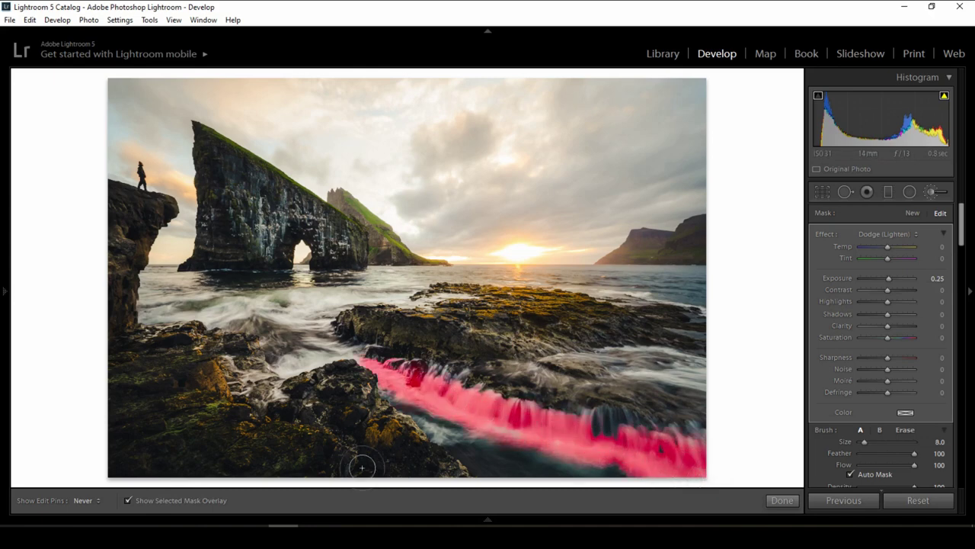
{"action": "left_click", "coordinate": [937, 278]}
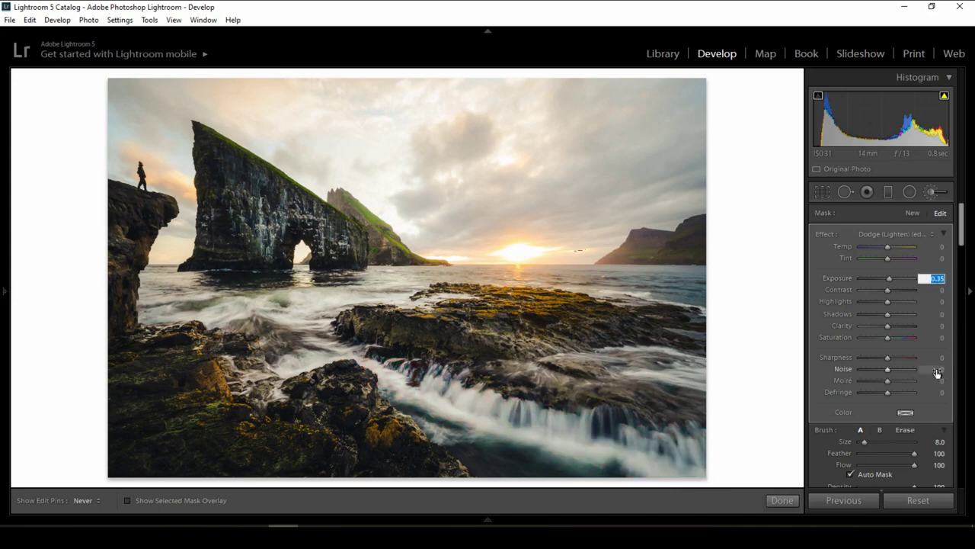
{"action": "left_click", "coordinate": [941, 292]}
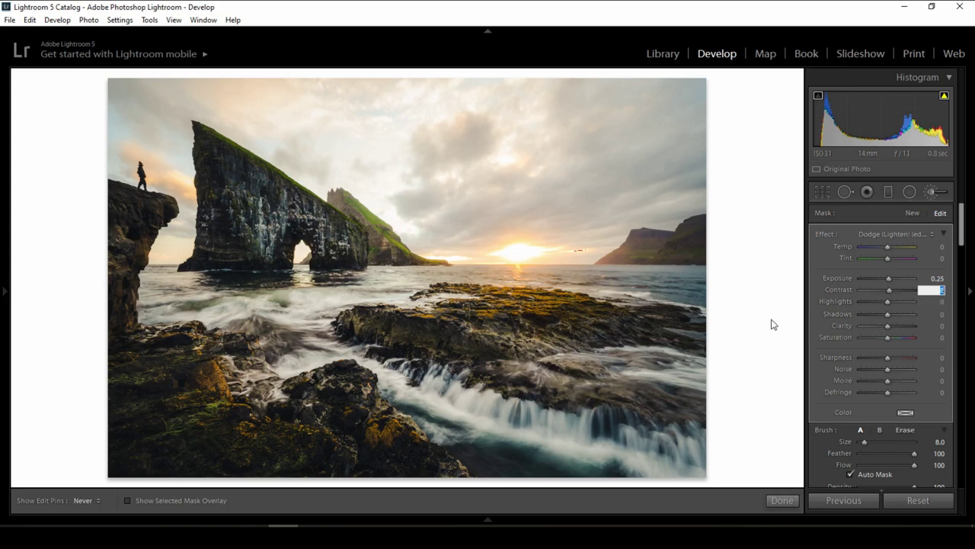
{"action": "type", "text": "10"}
{"action": "key", "text": "Return"}
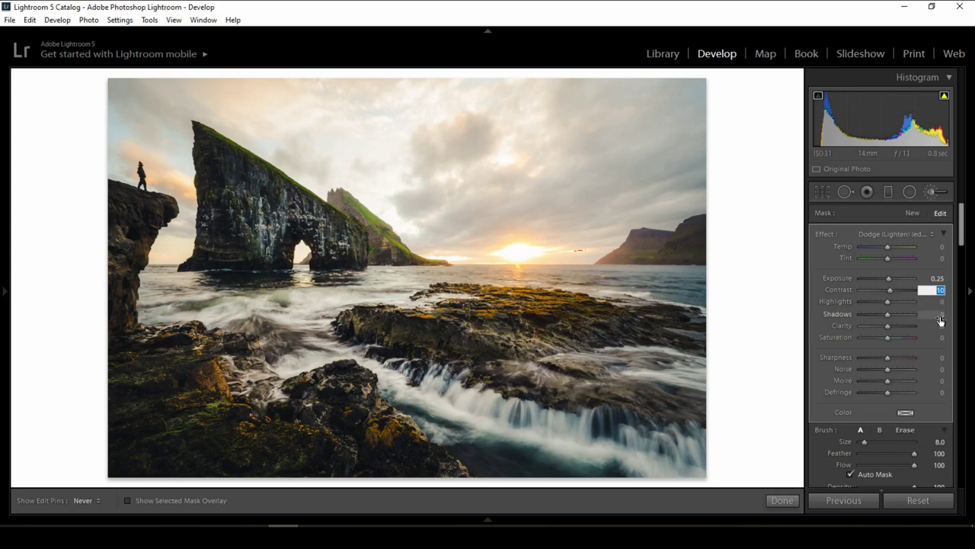
{"action": "left_click", "coordinate": [940, 325]}
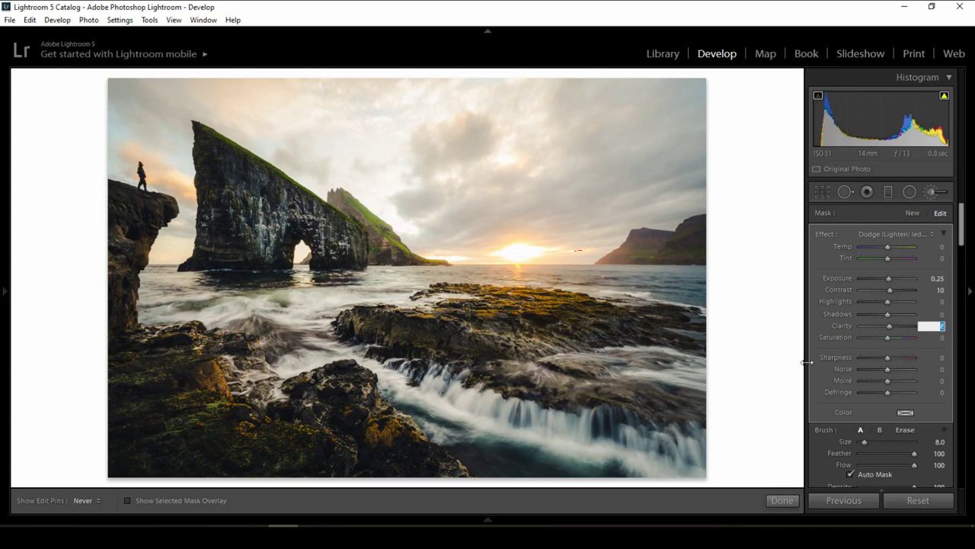
{"action": "type", "text": "10"}
{"action": "key", "text": "Return"}
{"action": "scroll", "coordinate": [967, 245], "scroll_direction": "down", "scroll_amount": 2}
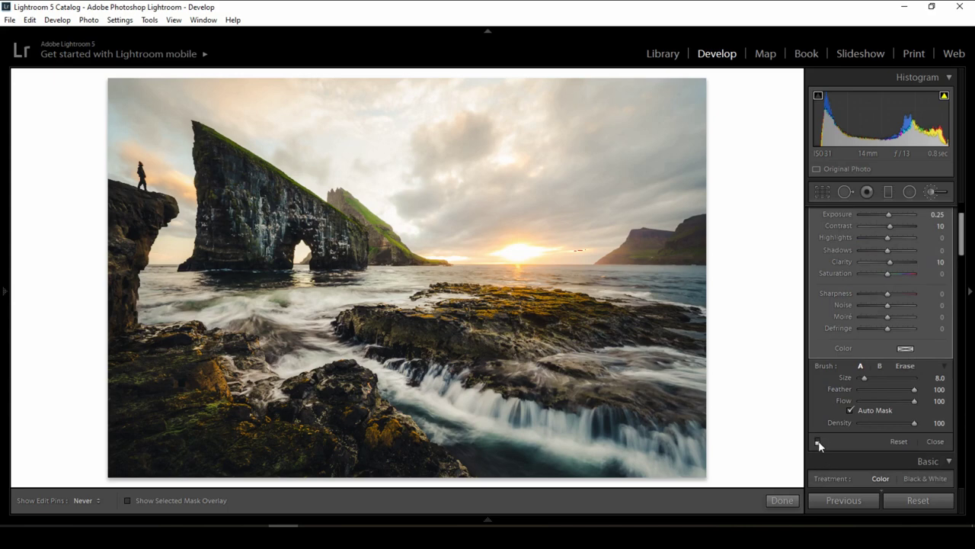
{"action": "left_click", "coordinate": [818, 442]}
{"action": "left_click", "coordinate": [817, 442]}
Extend the dodge brush over the rocks at the left.
{"action": "scroll", "coordinate": [274, 408], "scroll_direction": "down", "scroll_amount": 3}
{"action": "key", "text": "o"}
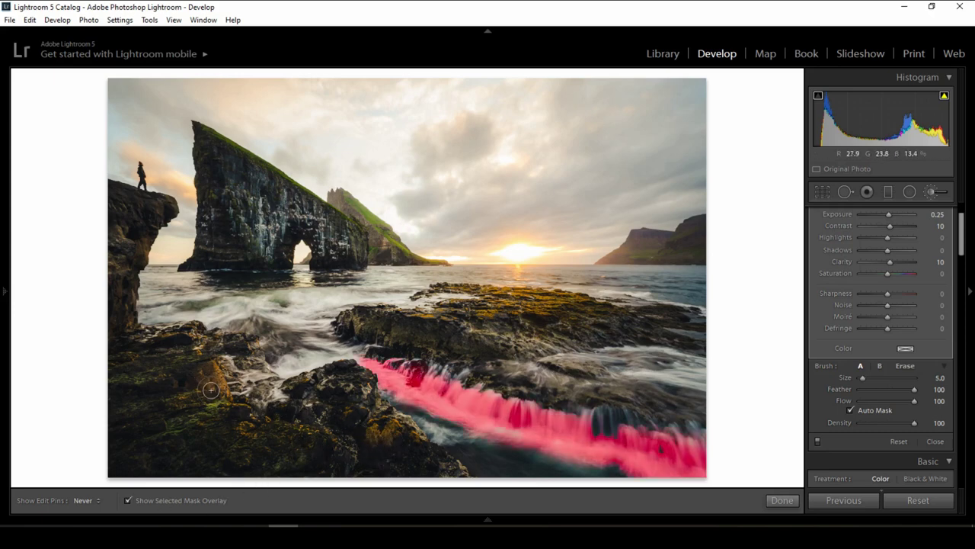
{"action": "scroll", "coordinate": [209, 375], "scroll_direction": "up", "scroll_amount": 1}
{"action": "left_click_drag", "start_coordinate": [215, 385], "coordinate": [225, 399]}
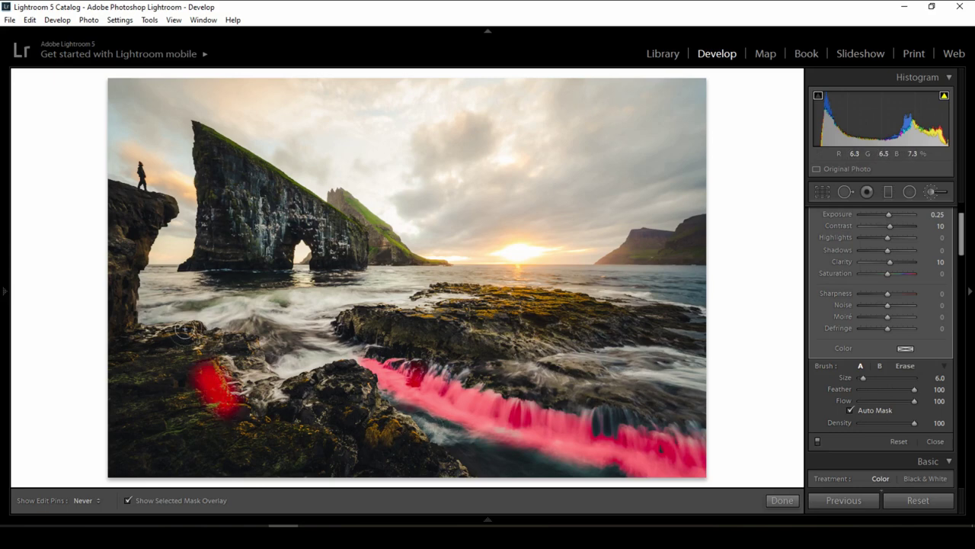
{"action": "left_click_drag", "start_coordinate": [194, 333], "coordinate": [241, 341]}
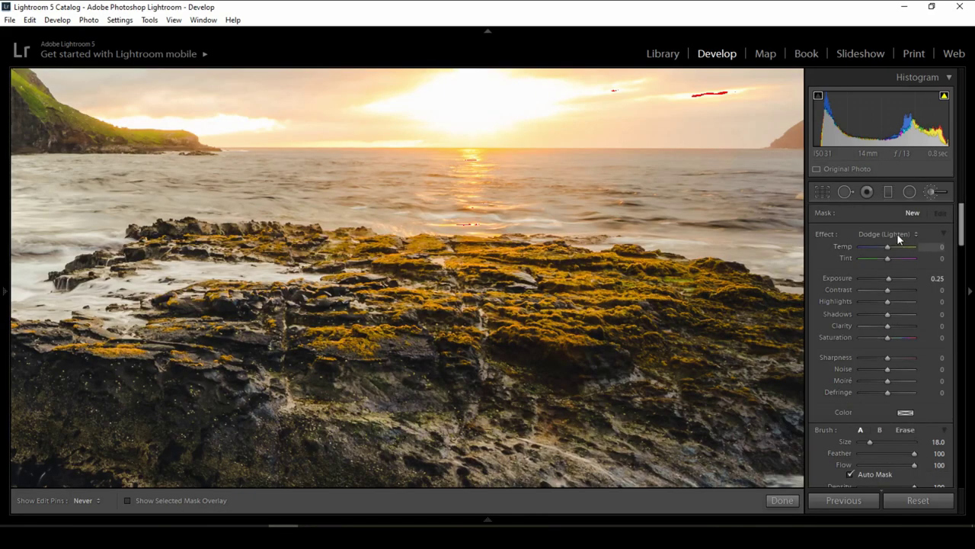
Paint a Burn (Darken) brush of −0.30 exposure across the mossy foreground rock.
{"action": "left_click", "coordinate": [897, 233]}
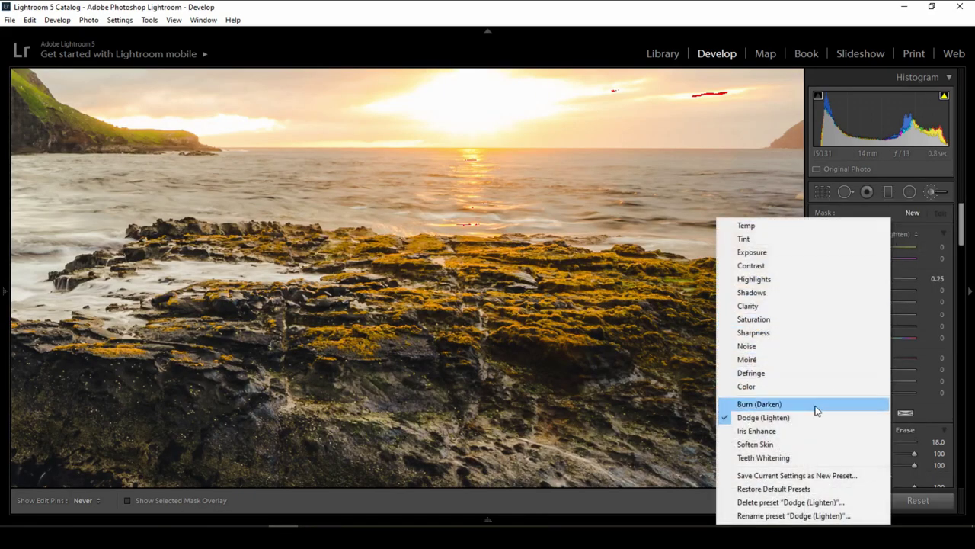
{"action": "left_click", "coordinate": [814, 404]}
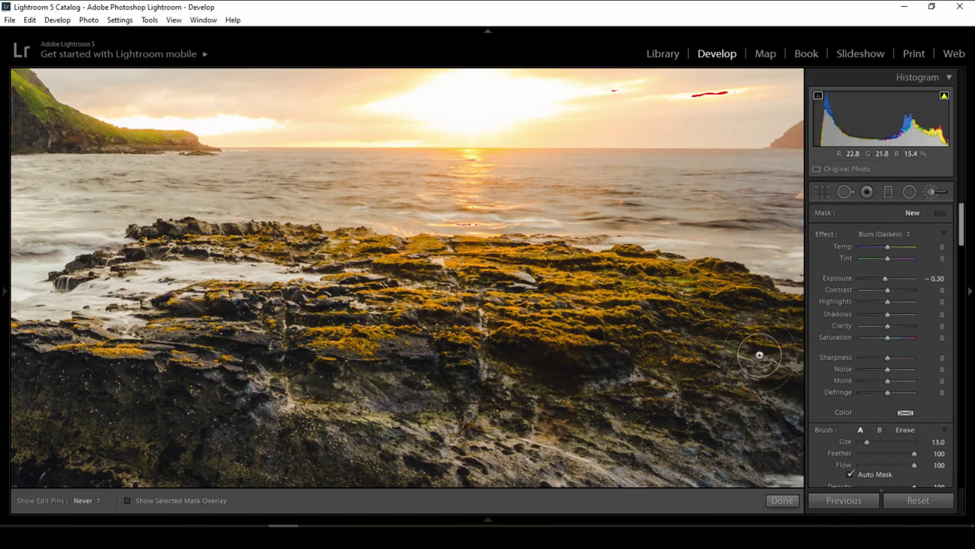
{"action": "mouse_move", "coordinate": [676, 388]}
{"action": "left_mouse_down"}
{"action": "mouse_move", "coordinate": [343, 396]}
{"action": "mouse_move", "coordinate": [259, 373]}
{"action": "mouse_move", "coordinate": [471, 380]}
{"action": "left_mouse_up"}
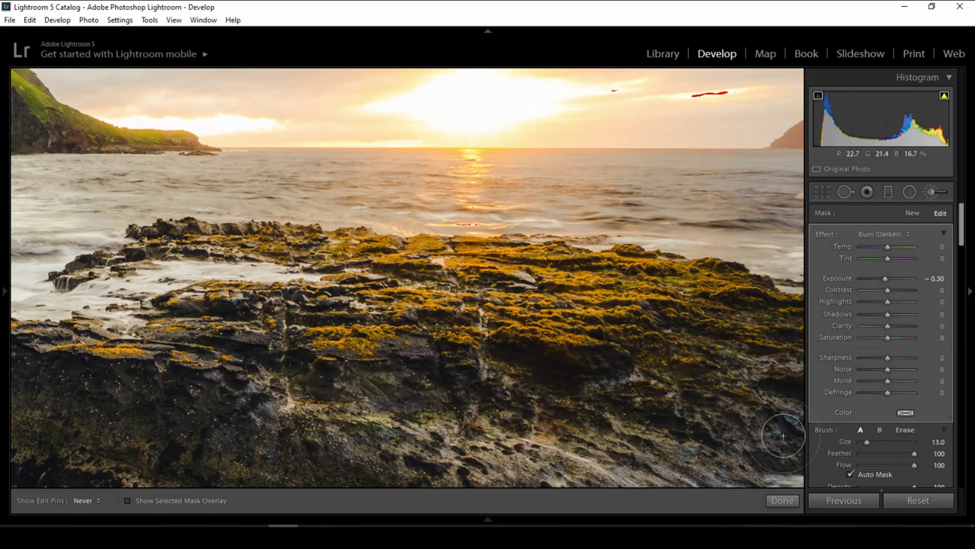
Inspect the rock at 1:1 magnification, then finish the brush edits.
{"action": "left_click", "coordinate": [466, 301]}
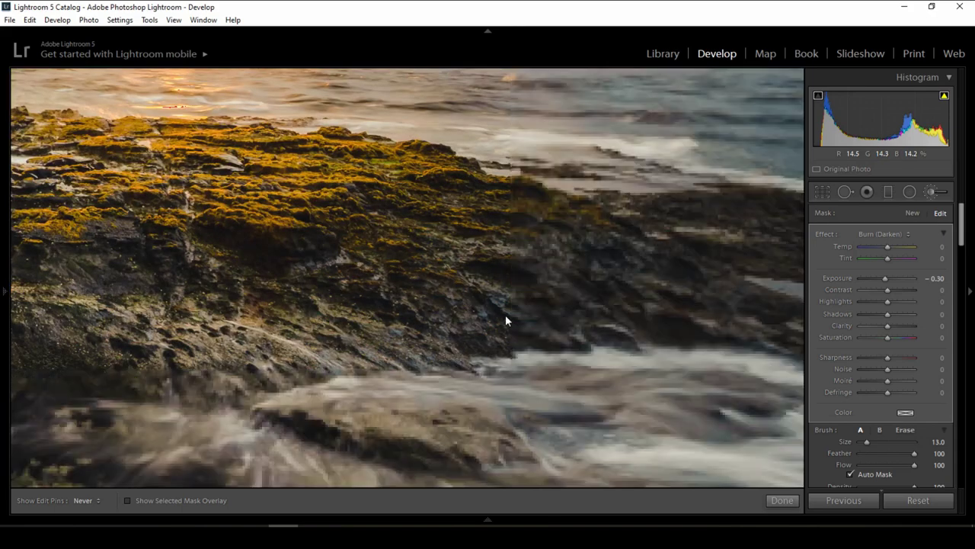
{"action": "scroll", "coordinate": [541, 302], "scroll_direction": "up", "scroll_amount": 3}
{"action": "mouse_move", "coordinate": [611, 289]}
{"action": "left_mouse_down"}
{"action": "mouse_move", "coordinate": [409, 300]}
{"action": "mouse_move", "coordinate": [516, 287]}
{"action": "left_mouse_up"}
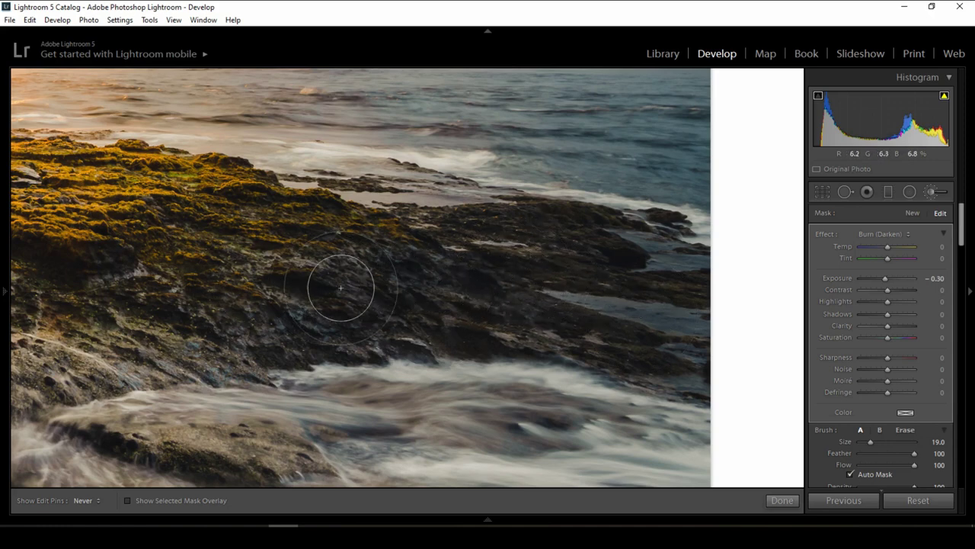
{"action": "left_click", "coordinate": [783, 501]}
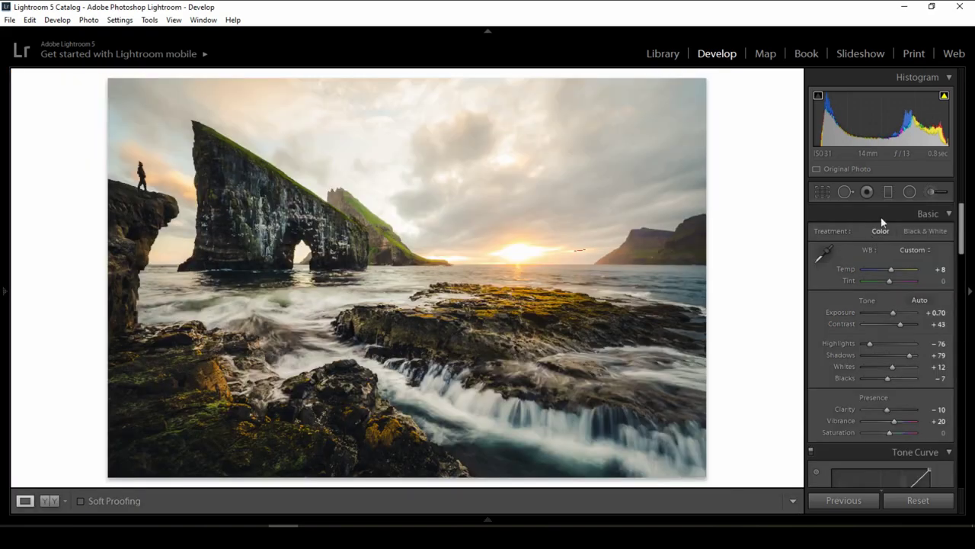
Drag a graduated burn from the sky top to the horizon and lower its highlights to −8.
{"action": "left_click", "coordinate": [887, 193]}
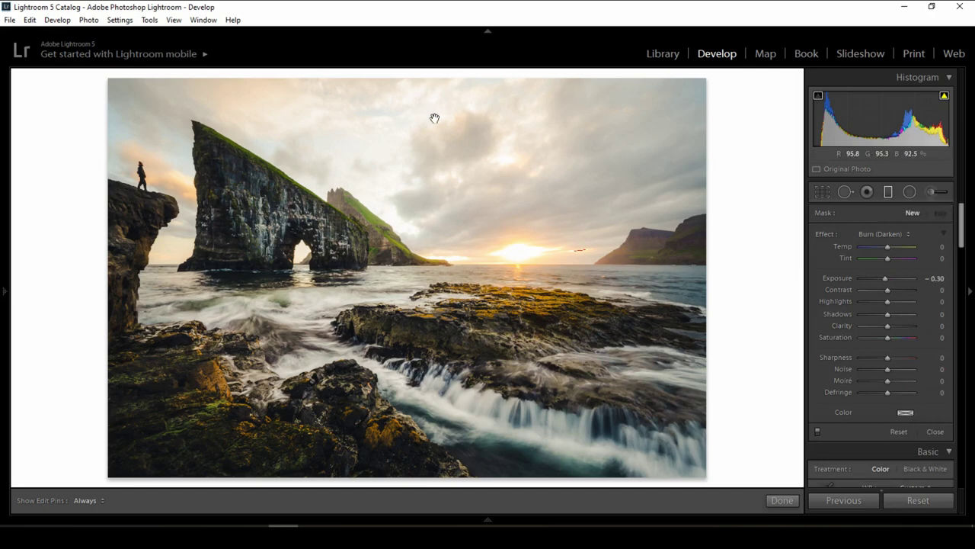
{"action": "left_click_drag", "start_coordinate": [433, 138], "coordinate": [434, 308]}
{"action": "left_click", "coordinate": [933, 302]}
{"action": "type", "text": "-6"}
{"action": "key", "text": "Return"}
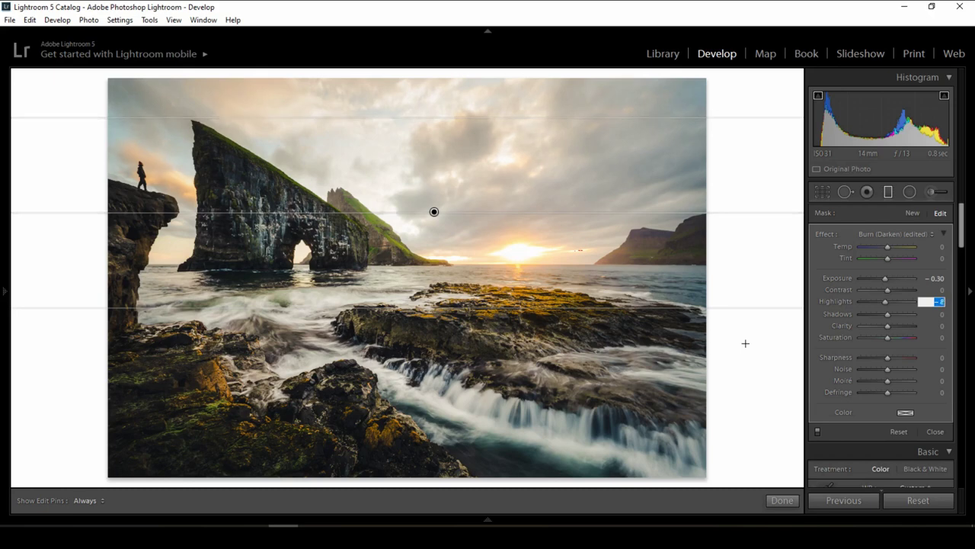
Set the sky filter to Temp 6, Saturation 11 and Clarity 5, then toggle it to compare.
{"action": "left_click", "coordinate": [934, 248]}
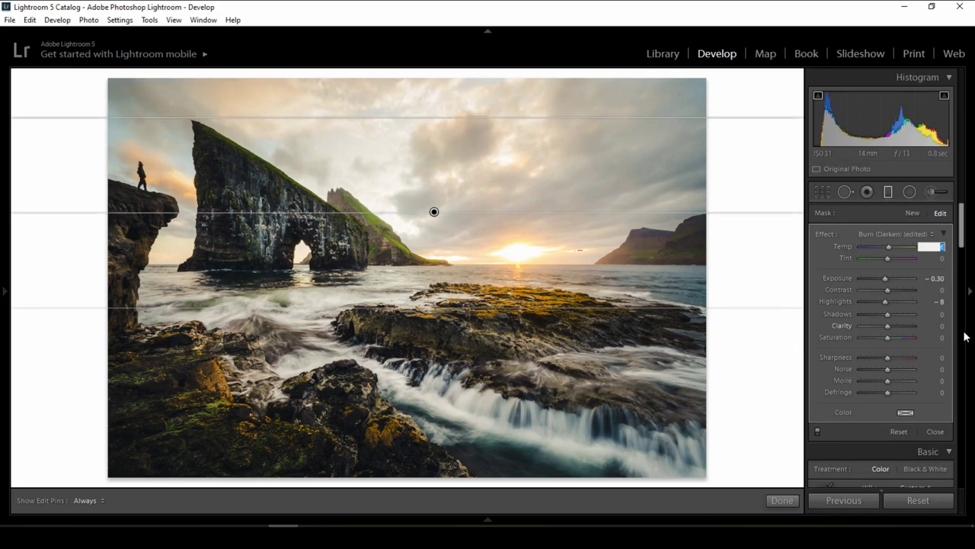
{"action": "left_click", "coordinate": [938, 338]}
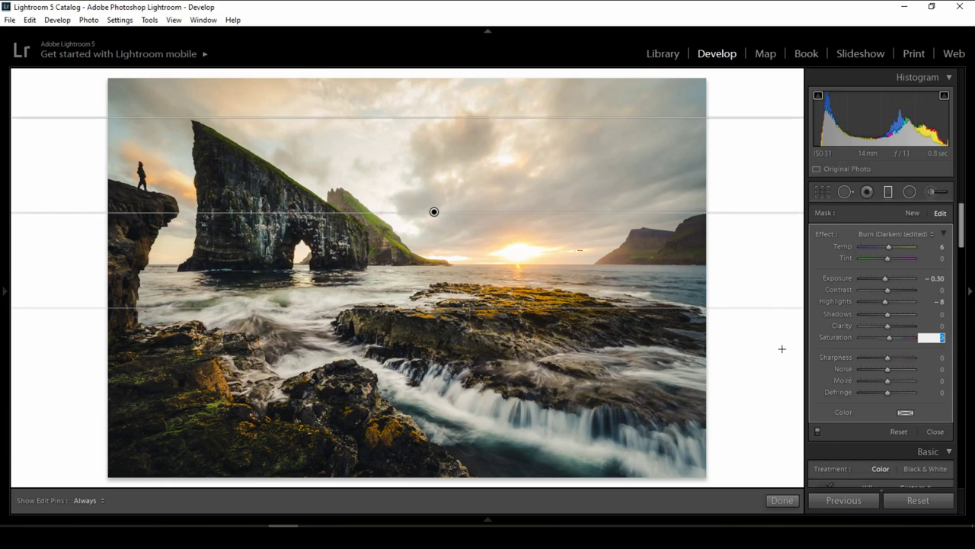
{"action": "key", "text": "shift+Tab"}
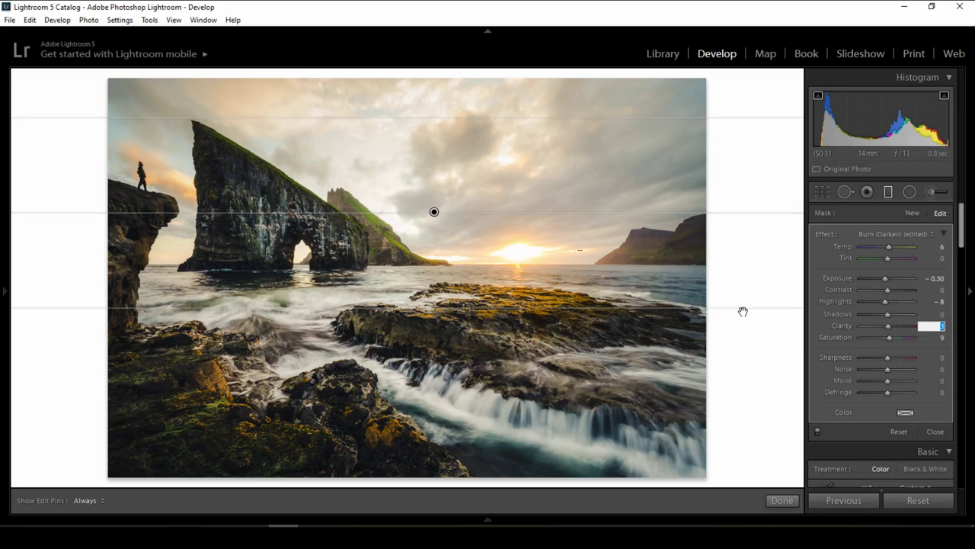
{"action": "left_click", "coordinate": [818, 431]}
{"action": "left_click", "coordinate": [818, 432]}
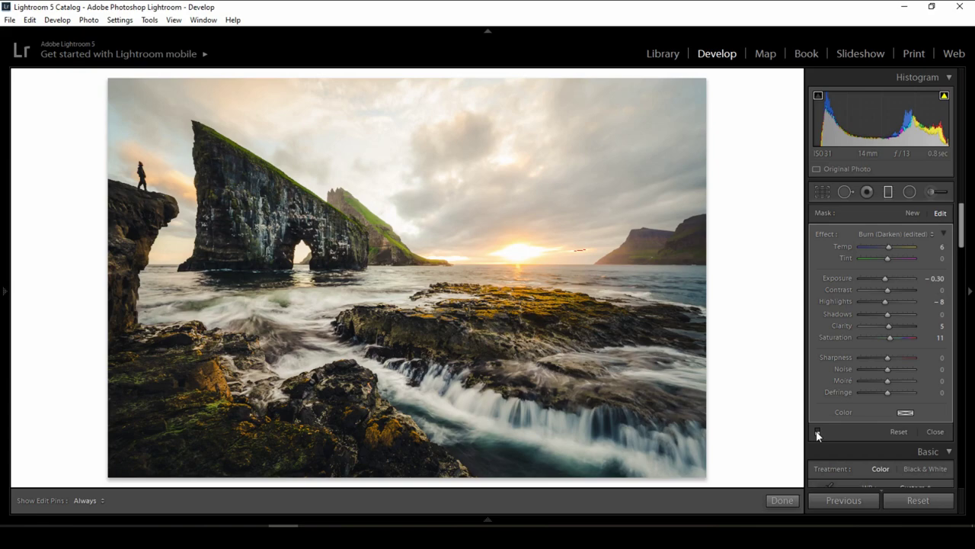
{"action": "left_click", "coordinate": [818, 432]}
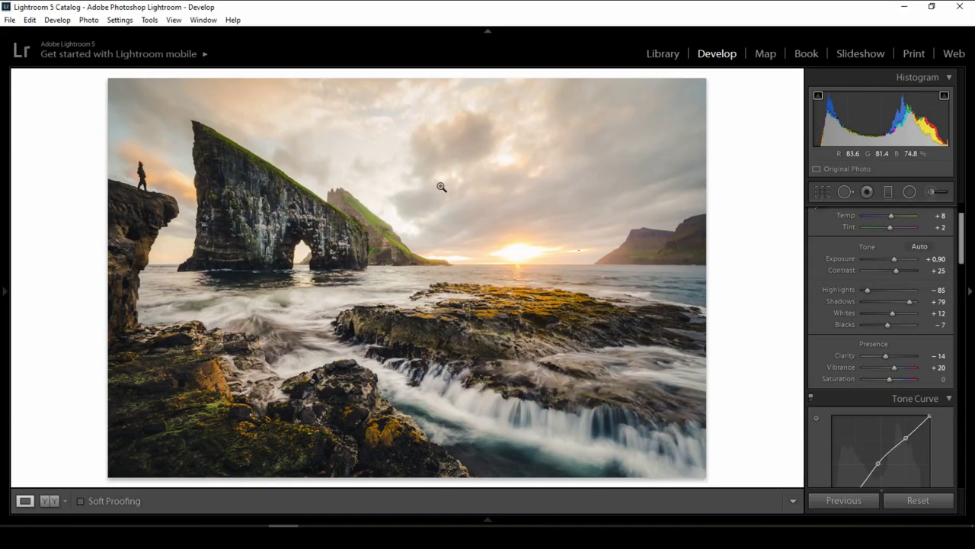
Export the photo from the context menu as an uncompressed 16-bit sRGB TIFF.
{"action": "right_click", "coordinate": [442, 188]}
{"action": "mouse_move", "coordinate": [555, 446]}
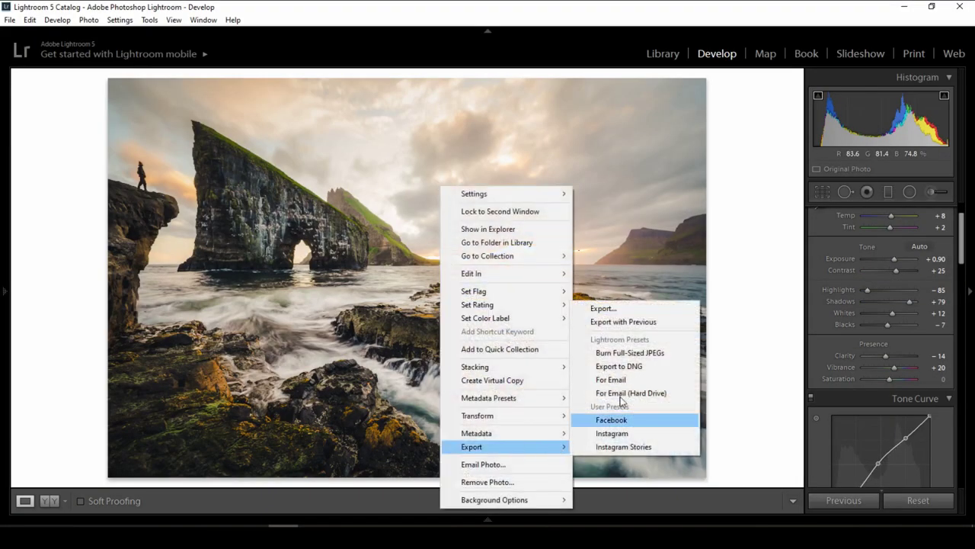
{"action": "left_click", "coordinate": [617, 308]}
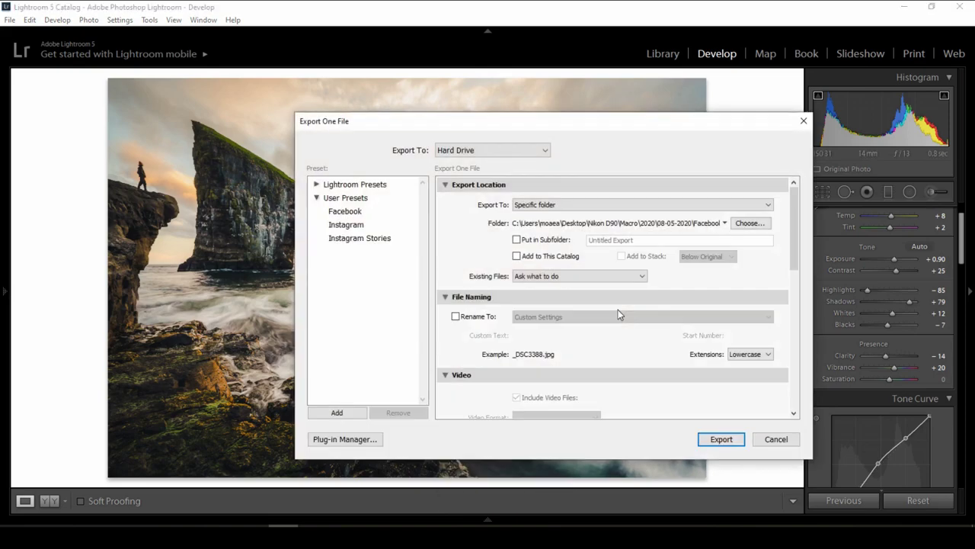
{"action": "left_click_drag", "start_coordinate": [793, 220], "coordinate": [794, 315]}
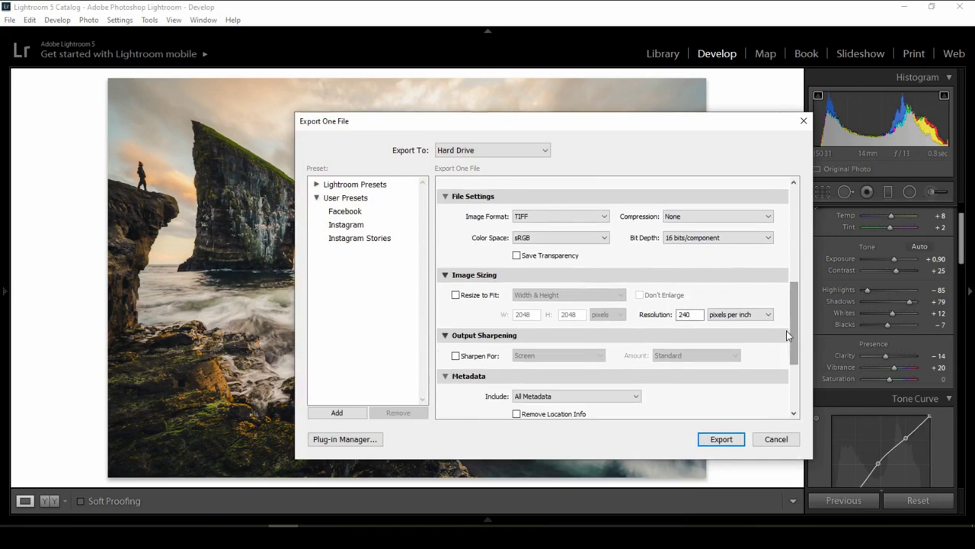
{"action": "left_click_drag", "start_coordinate": [799, 335], "coordinate": [803, 392]}
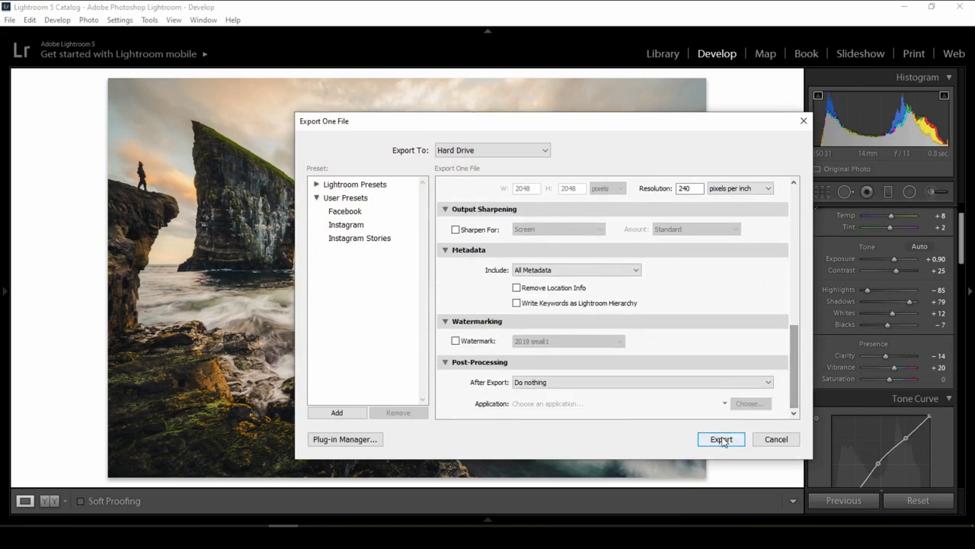
{"action": "left_click", "coordinate": [722, 439]}
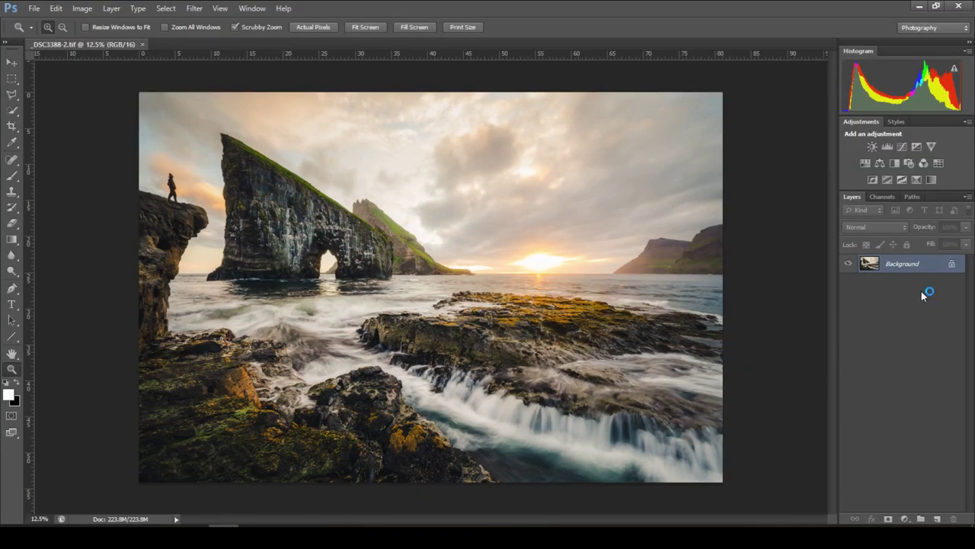
Duplicate the Background layer as 'Background copy', then select the original Background layer.
{"action": "left_click_drag", "start_coordinate": [936, 268], "coordinate": [939, 517]}
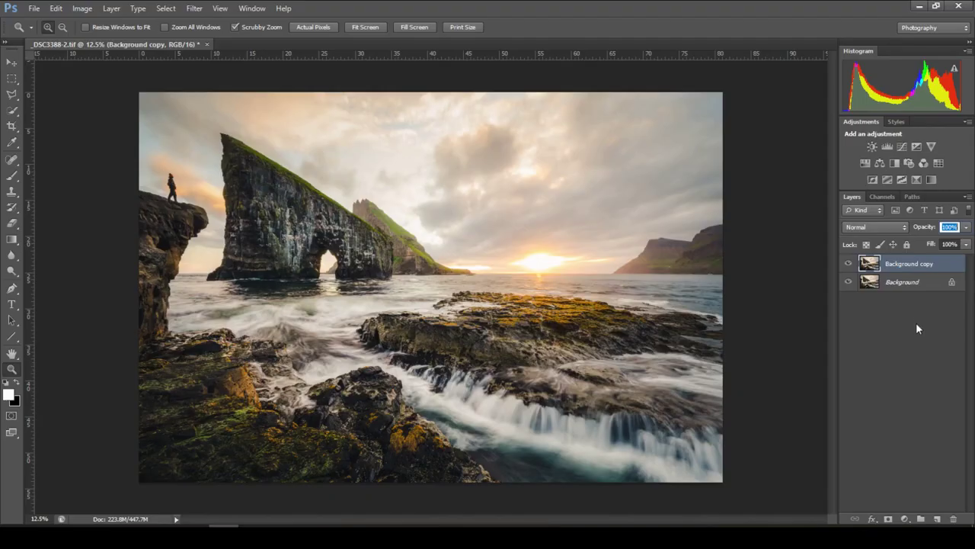
{"action": "left_click", "coordinate": [916, 322]}
Give Background copy 20% opacity and Overlay blending, toggling its visibility to compare.
{"action": "left_click", "coordinate": [927, 279]}
{"action": "left_click", "coordinate": [921, 264]}
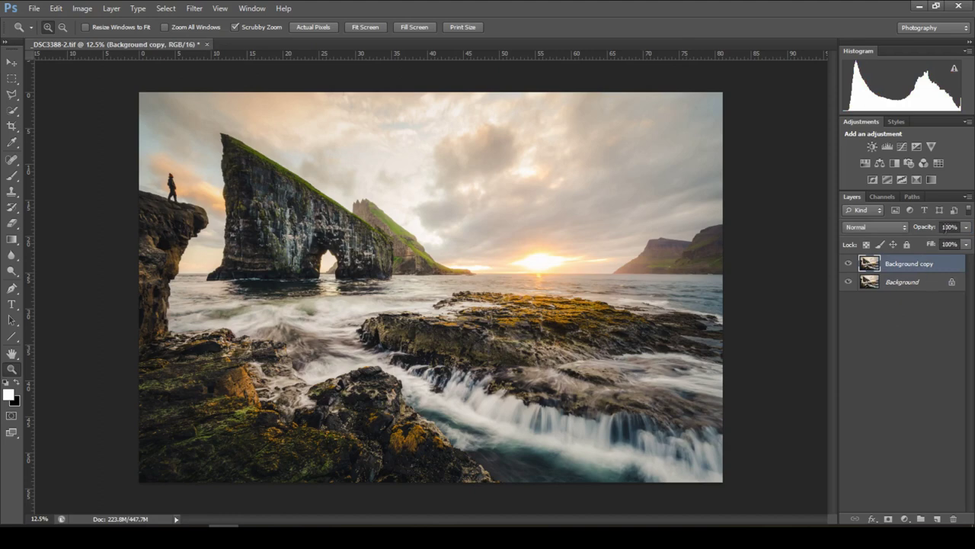
{"action": "type", "text": "20"}
{"action": "key", "text": "Return"}
{"action": "left_click", "coordinate": [883, 226]}
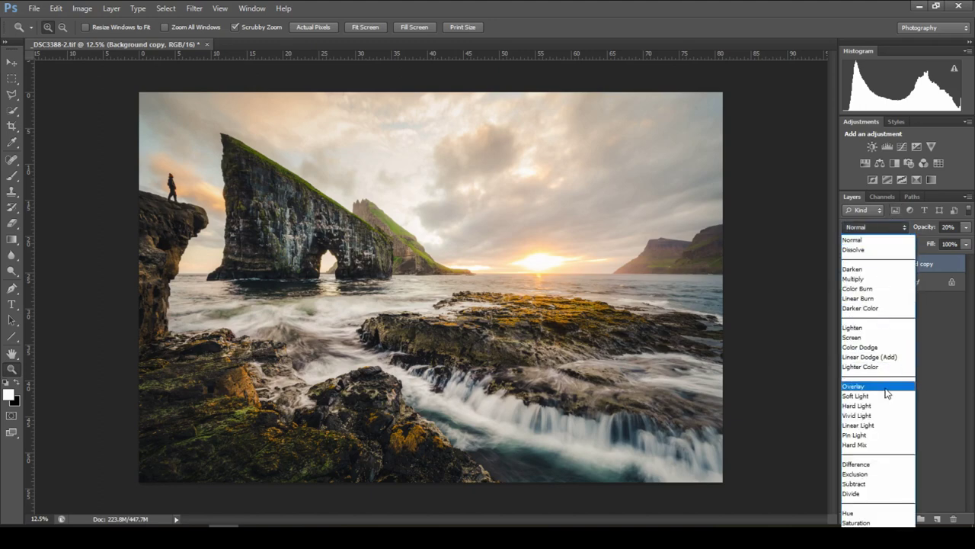
{"action": "left_click", "coordinate": [888, 386]}
{"action": "left_click", "coordinate": [848, 265]}
{"action": "left_click", "coordinate": [848, 264]}
Browse the Filter, Select and View menus.
{"action": "left_click", "coordinate": [195, 8]}
{"action": "left_click", "coordinate": [165, 8]}
{"action": "left_click", "coordinate": [220, 8]}
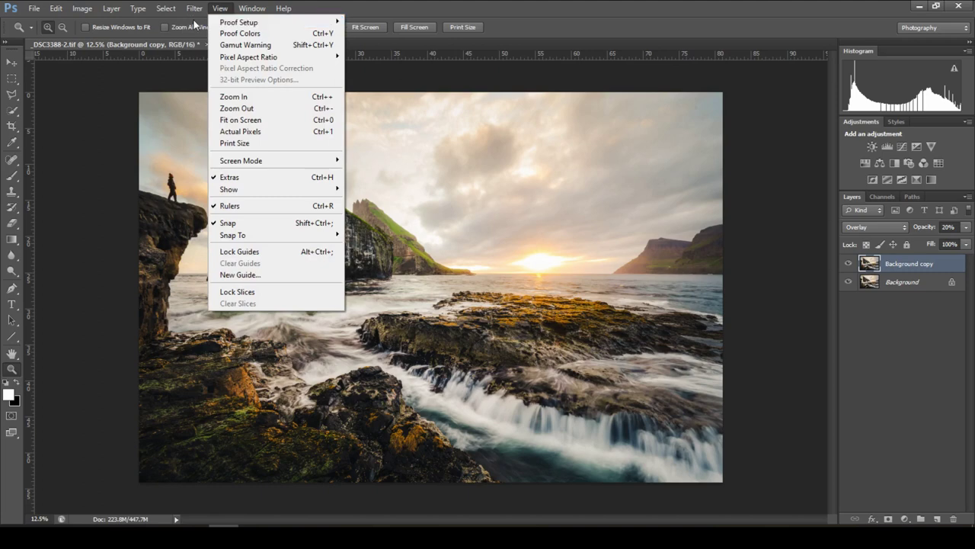
Apply a 1-pixel Gaussian Blur to the Background copy layer.
{"action": "mouse_move", "coordinate": [194, 9]}
{"action": "mouse_move", "coordinate": [266, 131]}
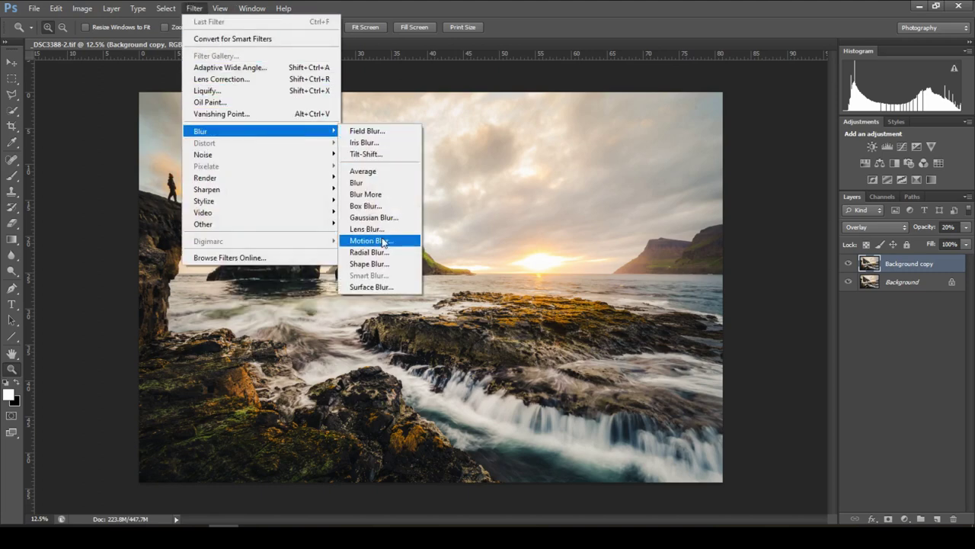
{"action": "left_click", "coordinate": [407, 218]}
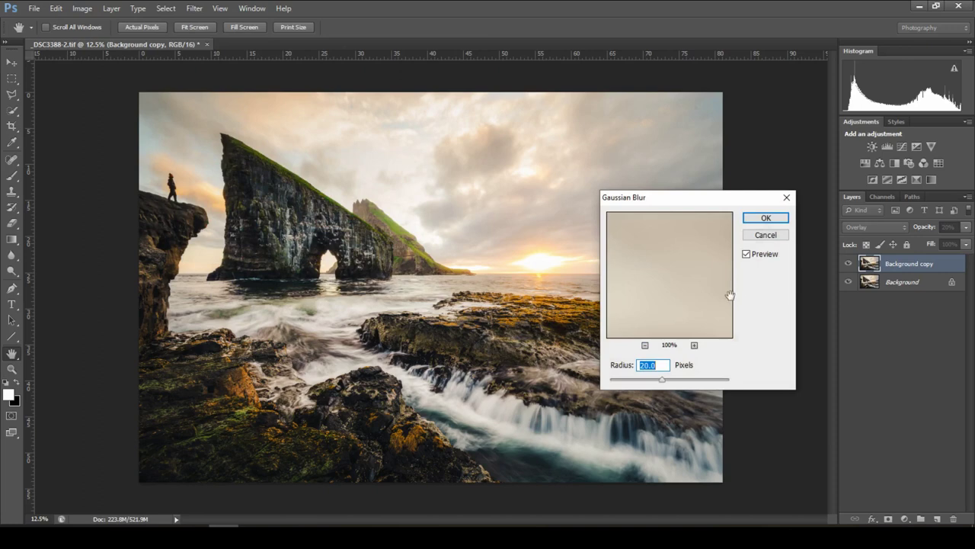
{"action": "type", "text": "15"}
{"action": "left_click", "coordinate": [766, 218]}
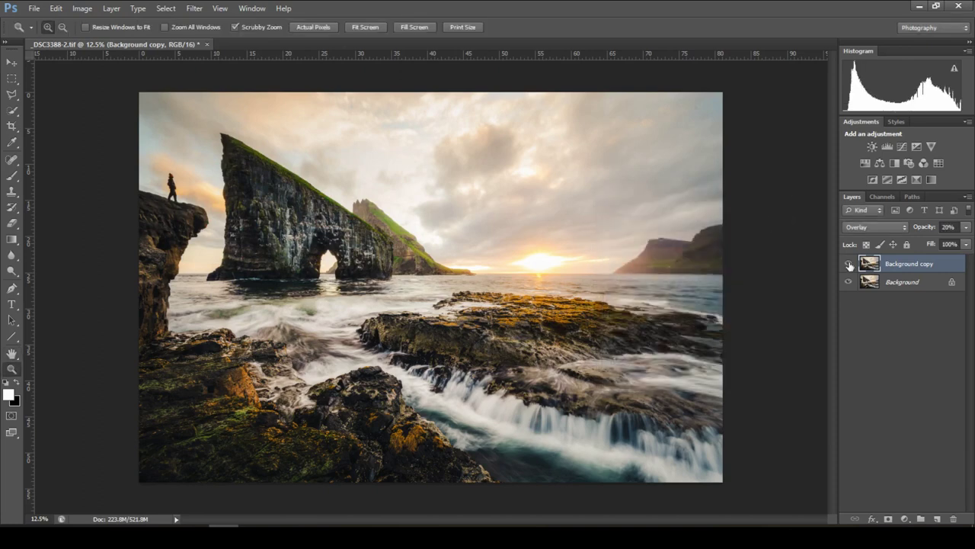
Toggle the blurred copy layer off and on to compare, leaving it at 17% opacity.
{"action": "left_click", "coordinate": [850, 265]}
{"action": "left_click", "coordinate": [850, 264]}
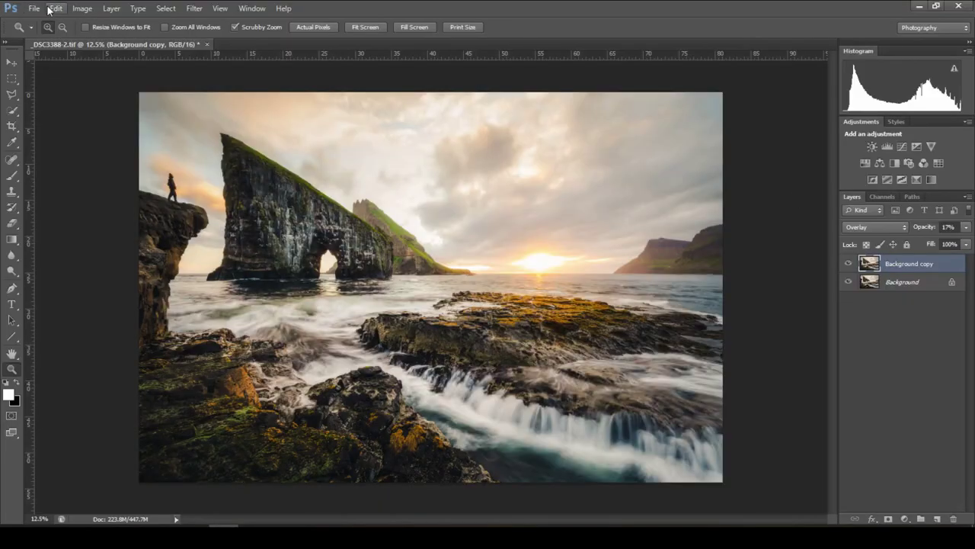
{"action": "left_click", "coordinate": [34, 8]}
Save the layered edit to the TIFF, accepting the TIFF options and the layers warning.
{"action": "left_click", "coordinate": [114, 144]}
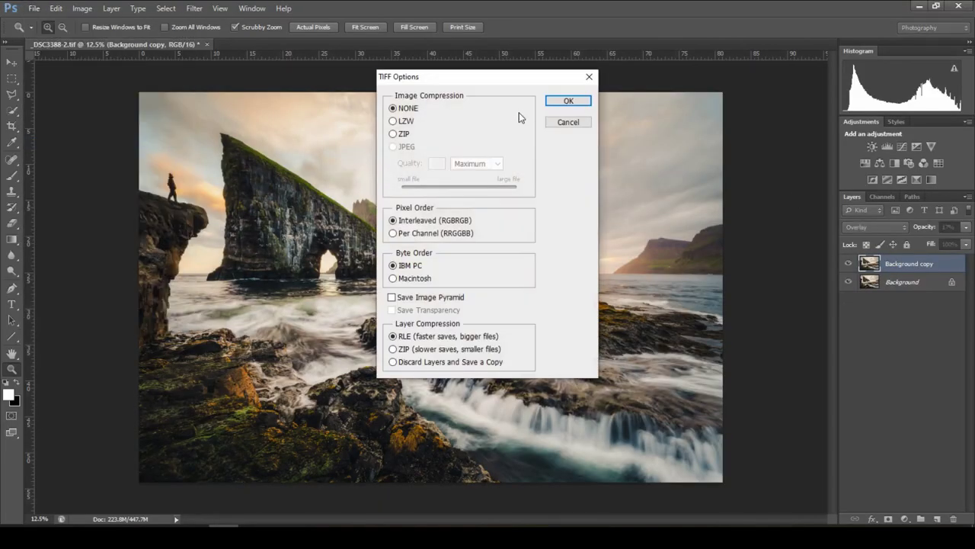
{"action": "left_click", "coordinate": [552, 104]}
{"action": "left_click", "coordinate": [463, 202]}
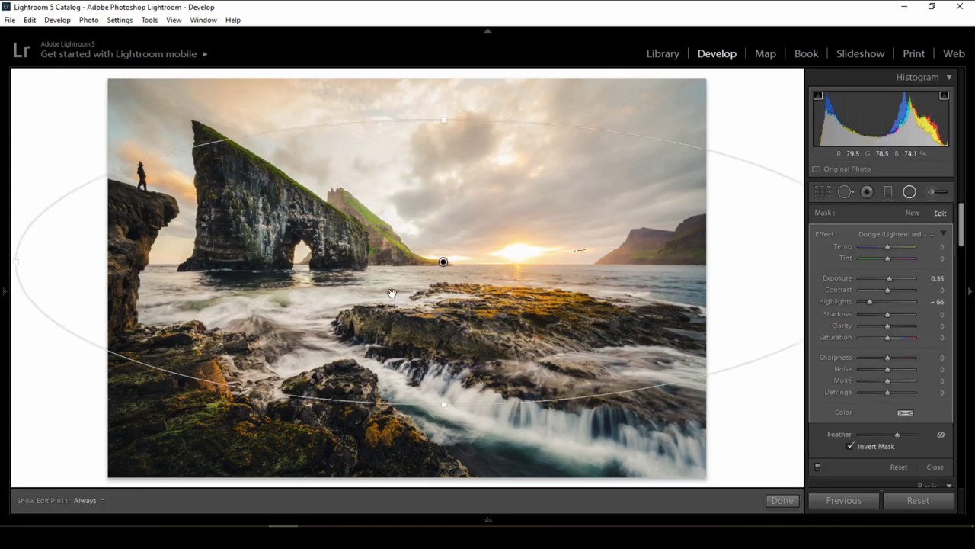
Compare the radial filter on and off, close it, and warm Temp to +7.
{"action": "left_click", "coordinate": [818, 466]}
{"action": "left_click", "coordinate": [818, 466]}
{"action": "key", "text": "shift+m"}
{"action": "key", "text": "Up"}
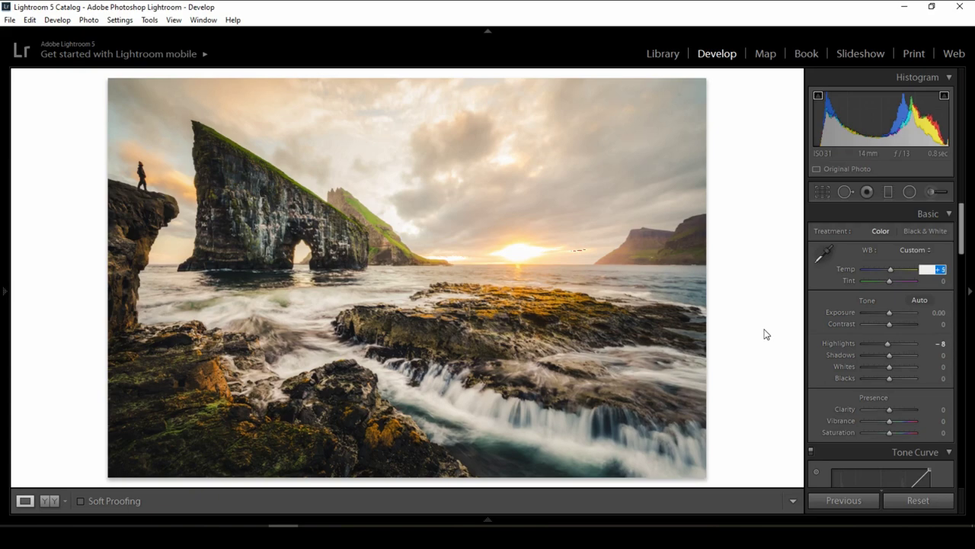
{"action": "key", "text": "Up"}
{"action": "key", "text": "Up"}
Check the Before/After view, return to Loupe and show the filmstrip.
{"action": "key", "text": "y"}
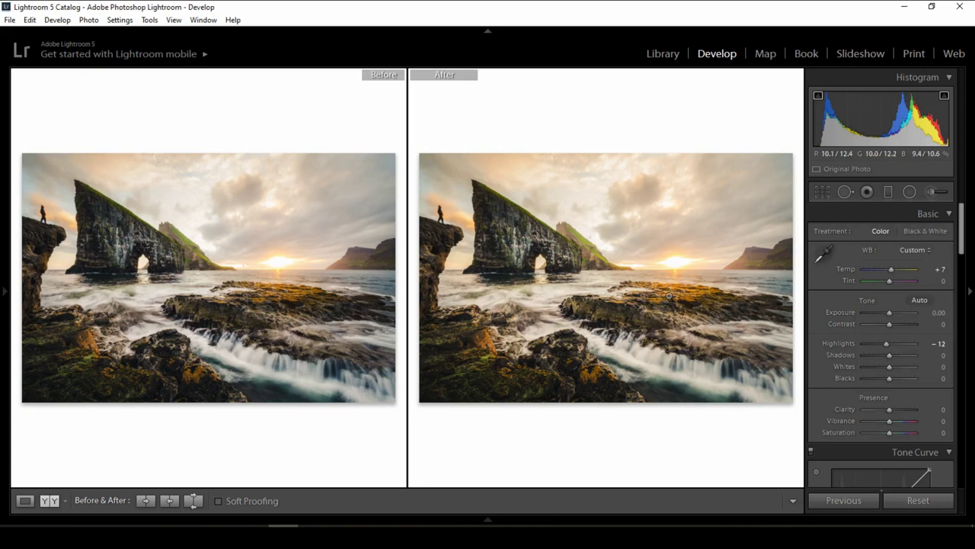
{"action": "key", "text": "y"}
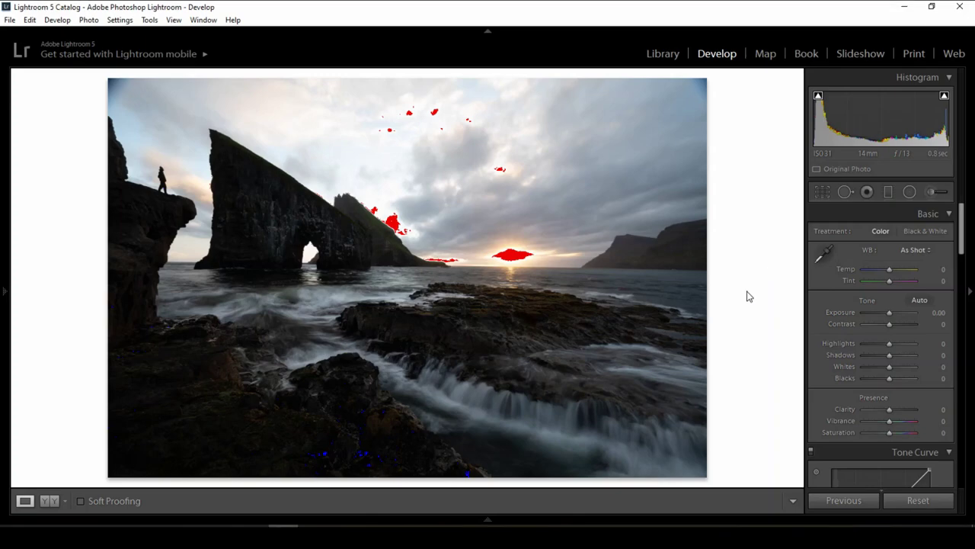
{"action": "left_click", "coordinate": [374, 524]}
{"action": "mouse_move", "coordinate": [1, 338]}
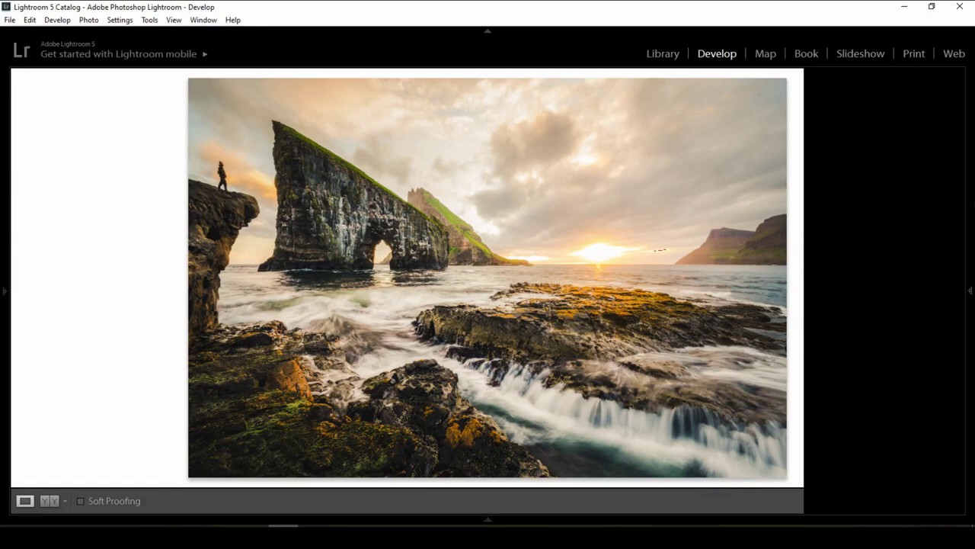
{"action": "key", "text": "ctrl+shift+e"}
Export the photo to the Desktop as a quality-100 JPEG resized to fit its long edge.
{"action": "left_click", "coordinate": [621, 274]}
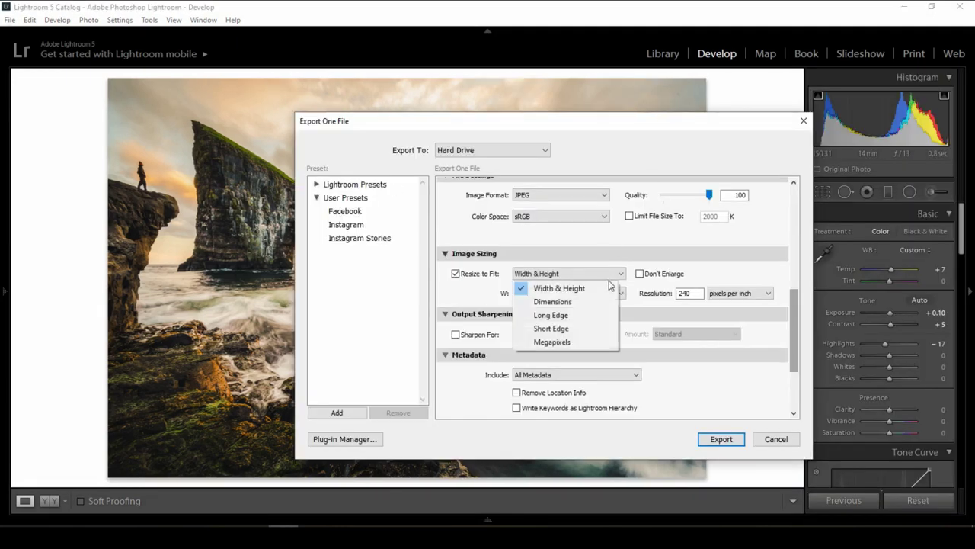
{"action": "left_click", "coordinate": [596, 315]}
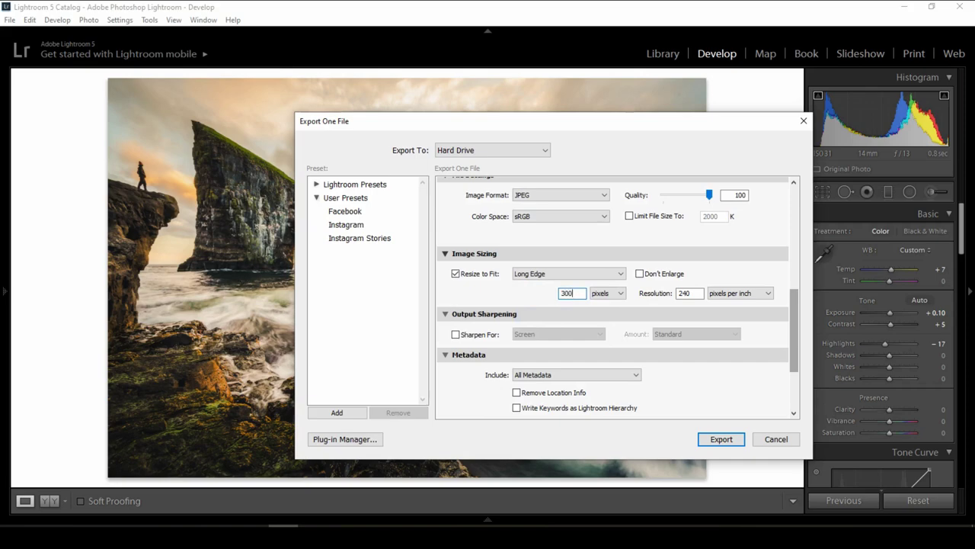
{"action": "scroll", "coordinate": [630, 337], "scroll_direction": "up", "scroll_amount": 10}
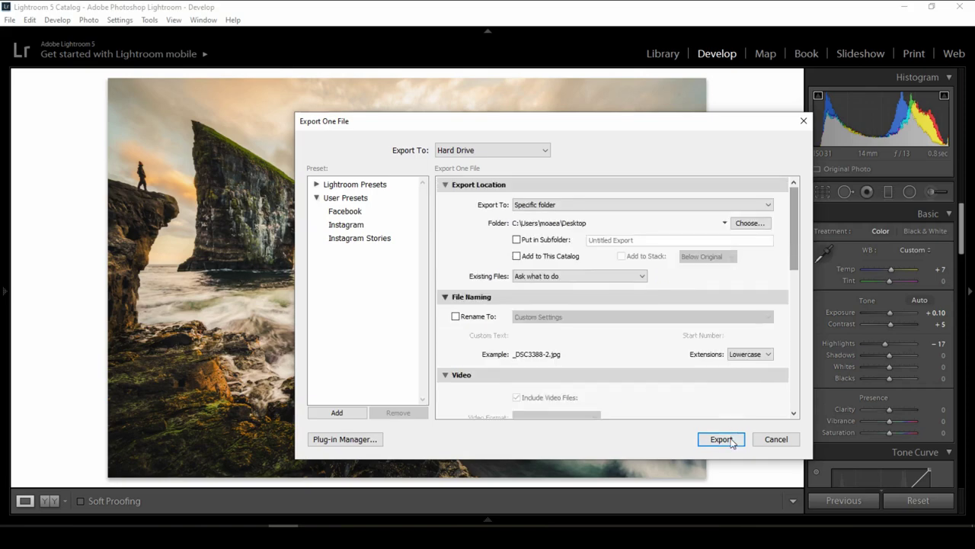
{"action": "left_click", "coordinate": [727, 438]}
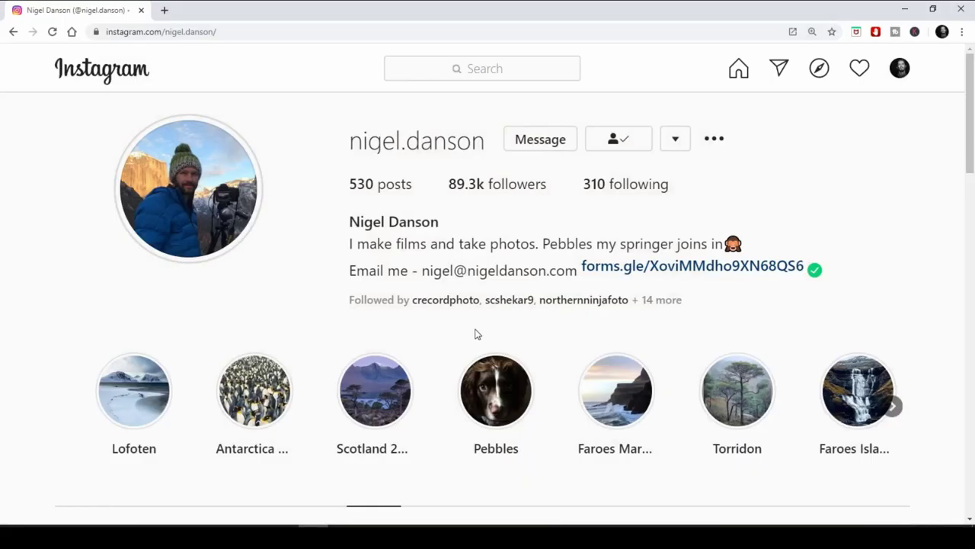
Open the challenge upload form and fill in the entrant's e-mail address and name.
{"action": "left_click", "coordinate": [671, 267]}
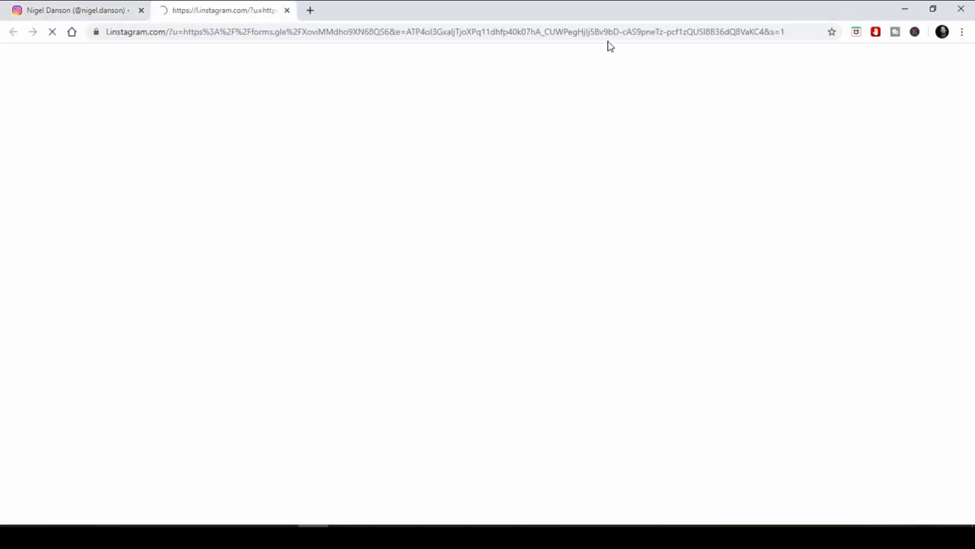
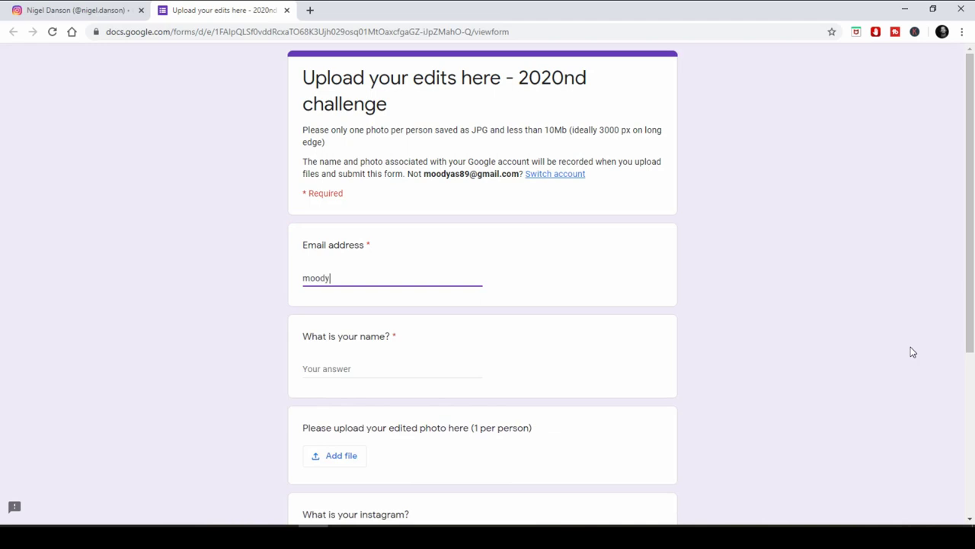
{"action": "key", "text": "Tab"}
{"action": "type", "text": "The moody Photographer (Mouayad)"}
Attach the _DSC3388-2.jpg photo and submit the completed form.
{"action": "scroll", "coordinate": [462, 283], "scroll_direction": "down", "scroll_amount": 3}
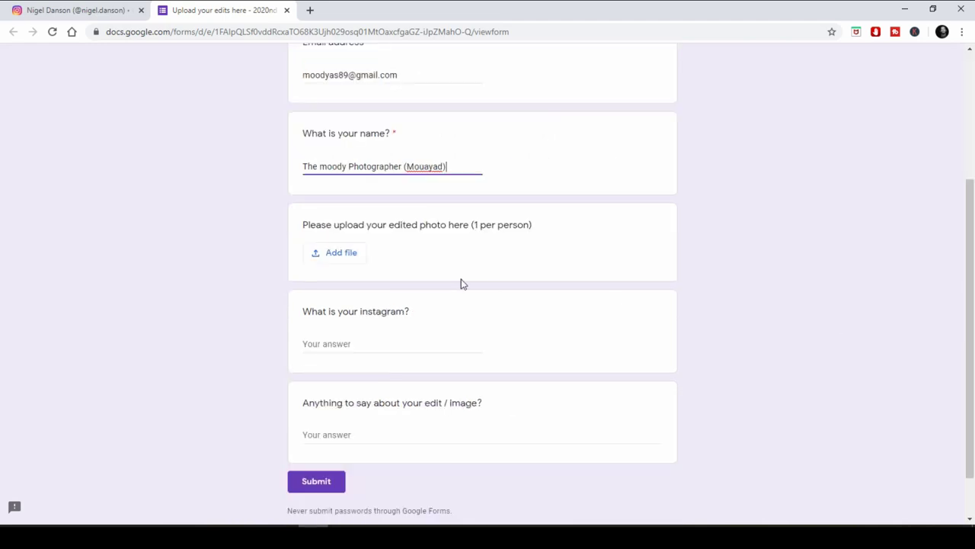
{"action": "key", "text": "Tab"}
{"action": "key", "text": "Return"}
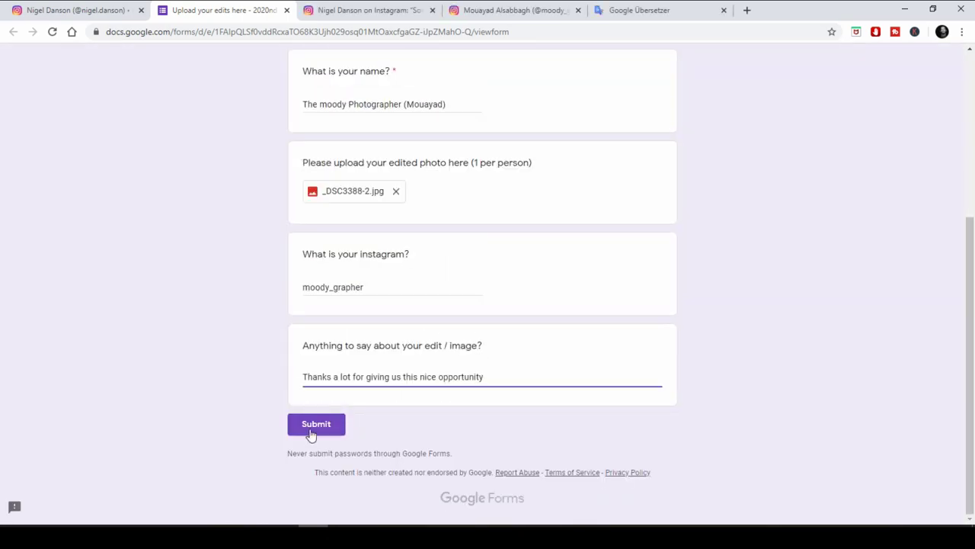
{"action": "left_click", "coordinate": [312, 431]}
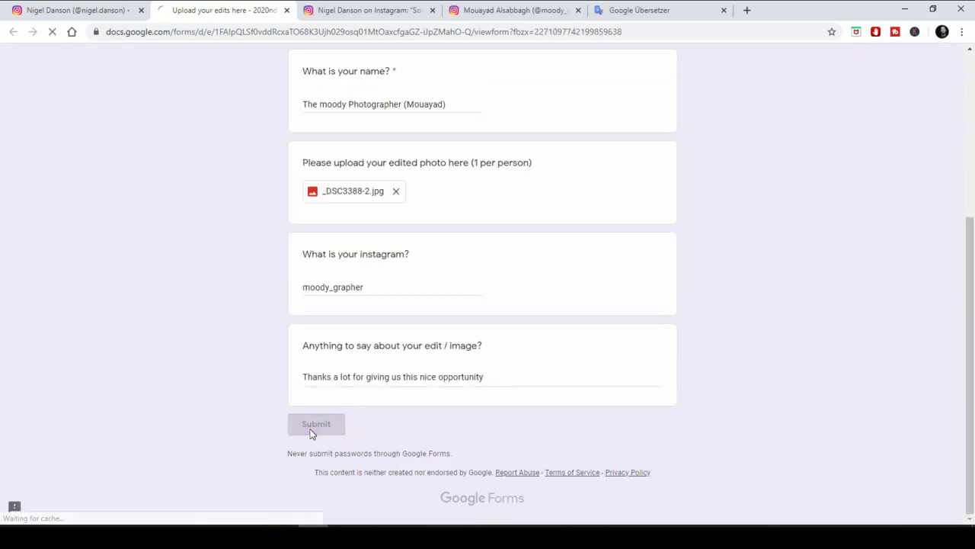